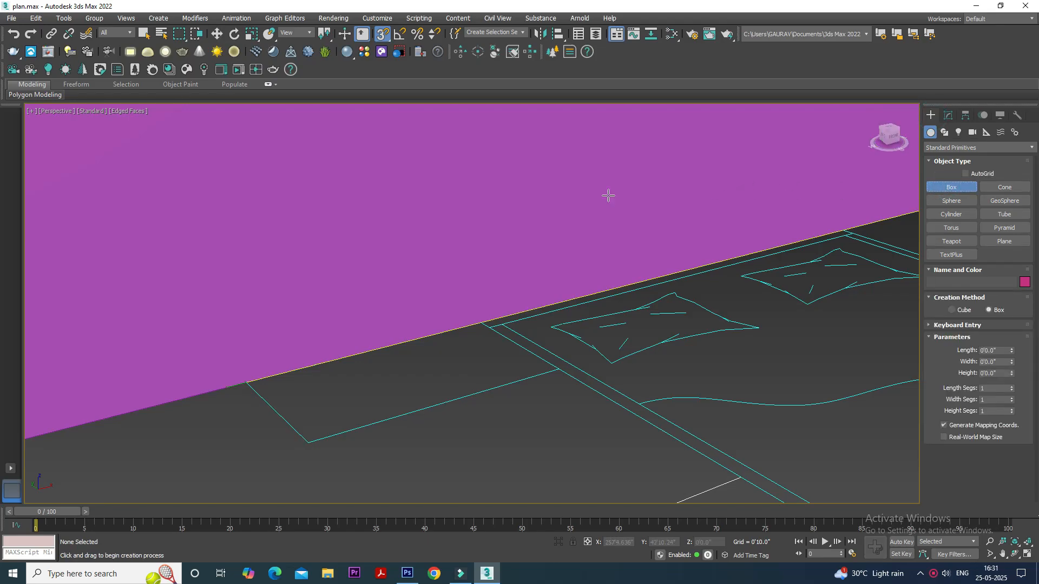
Draw a box over the side table outline, snapped to its vertices, about 2'9" wide and 1'5" deep.
{"action": "right_click", "coordinate": [385, 35]}
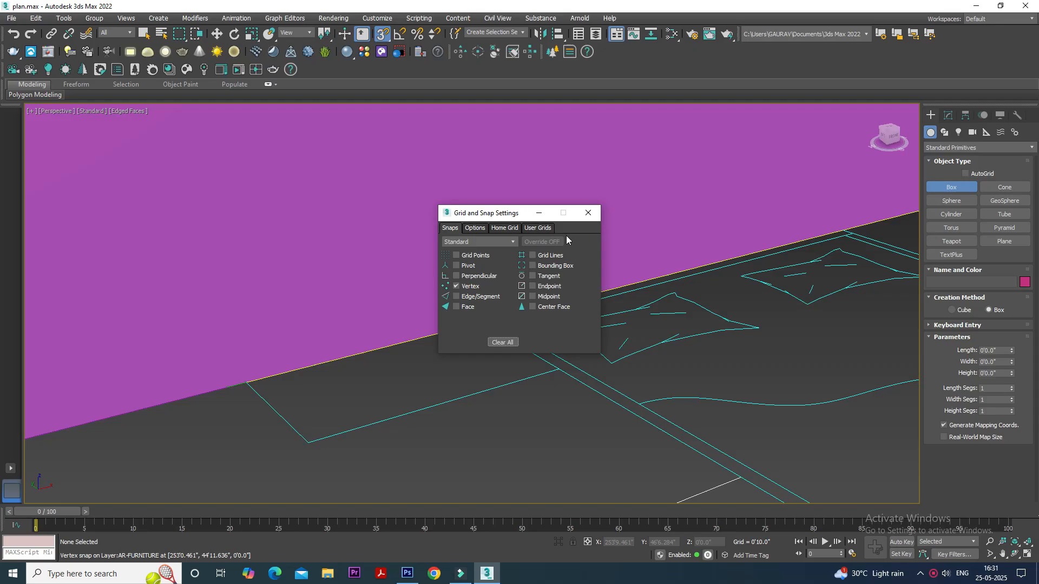
{"action": "left_click", "coordinate": [588, 213]}
{"action": "left_click_drag", "start_coordinate": [249, 383], "coordinate": [557, 370]}
{"action": "left_click", "coordinate": [523, 247]}
{"action": "key", "text": "w"}
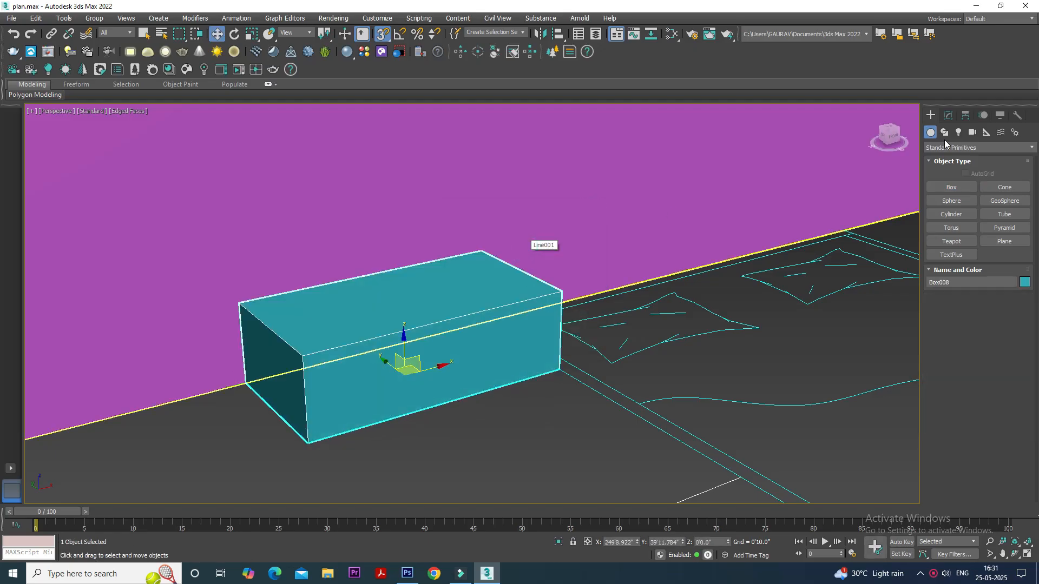
Set the side table box's height to 1'6".
{"action": "left_click", "coordinate": [948, 115]}
{"action": "left_click_drag", "start_coordinate": [1002, 339], "coordinate": [975, 349]}
{"action": "type", "text": "1'"}
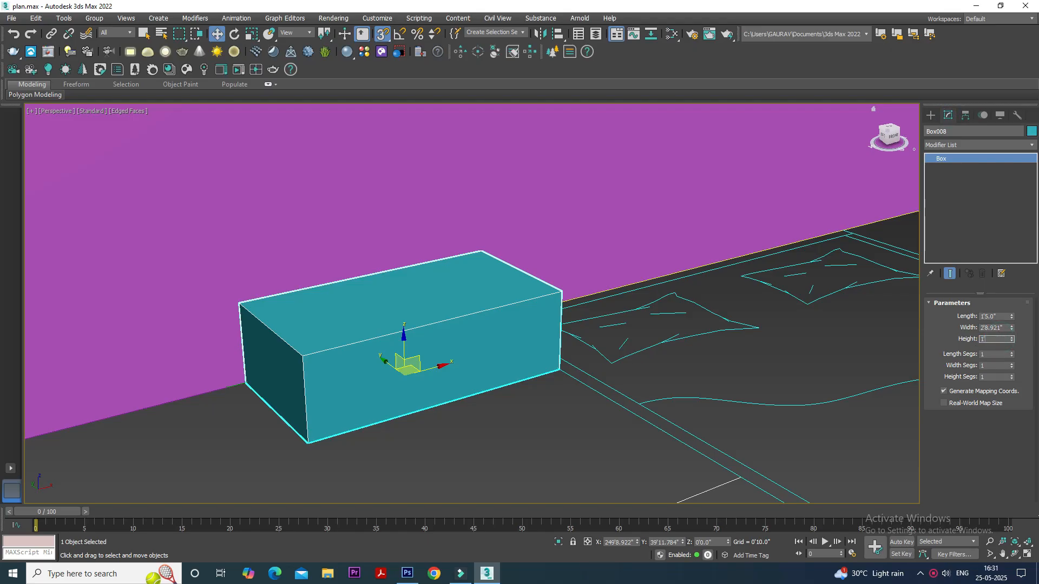
{"action": "type", "text": "6"}
{"action": "key", "text": "Return"}
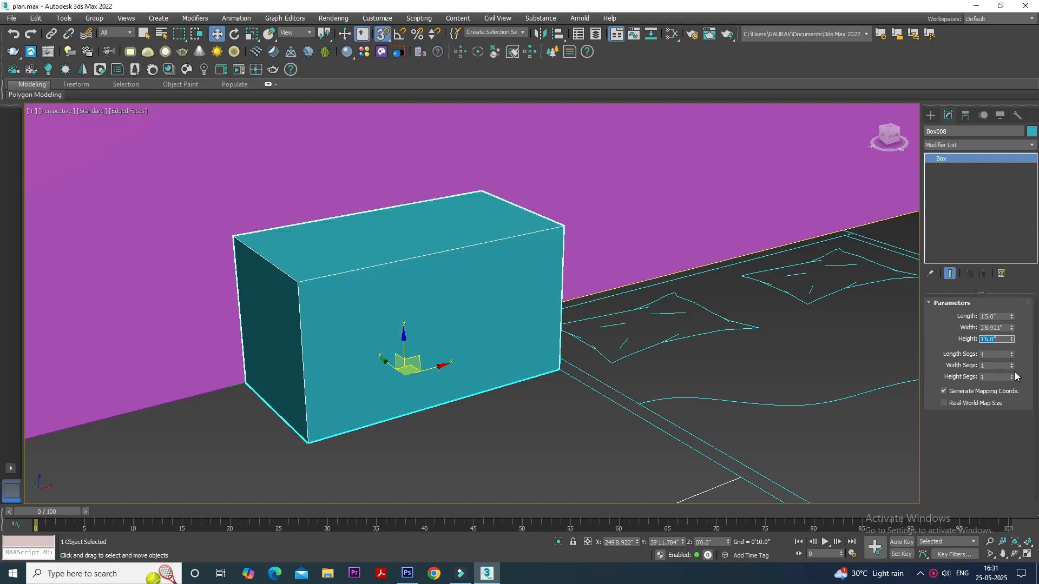
Add an Edit Poly modifier to the side table box and expand its sub-object levels.
{"action": "left_click", "coordinate": [964, 144]}
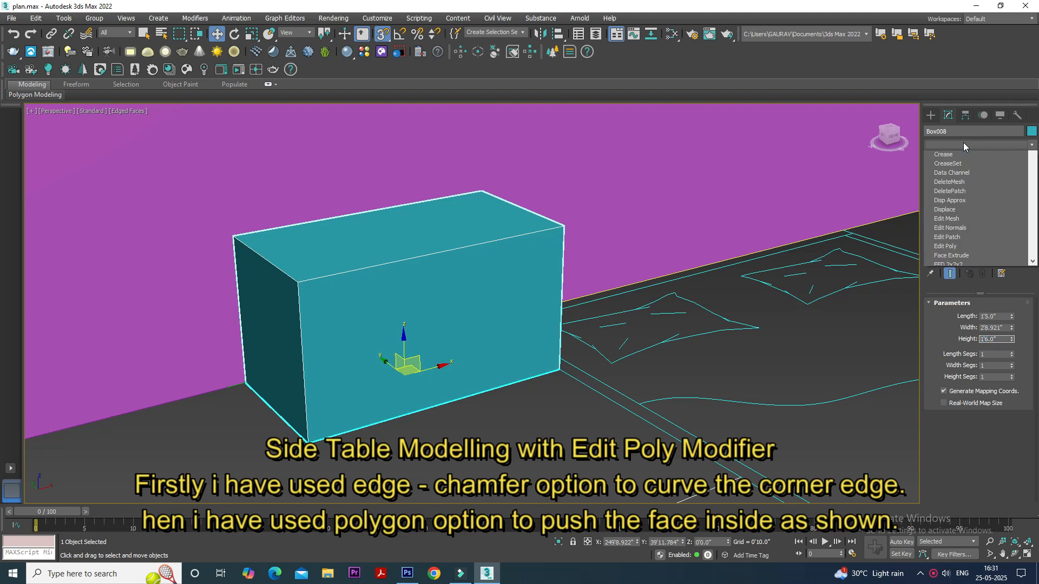
{"action": "key", "text": "e"}
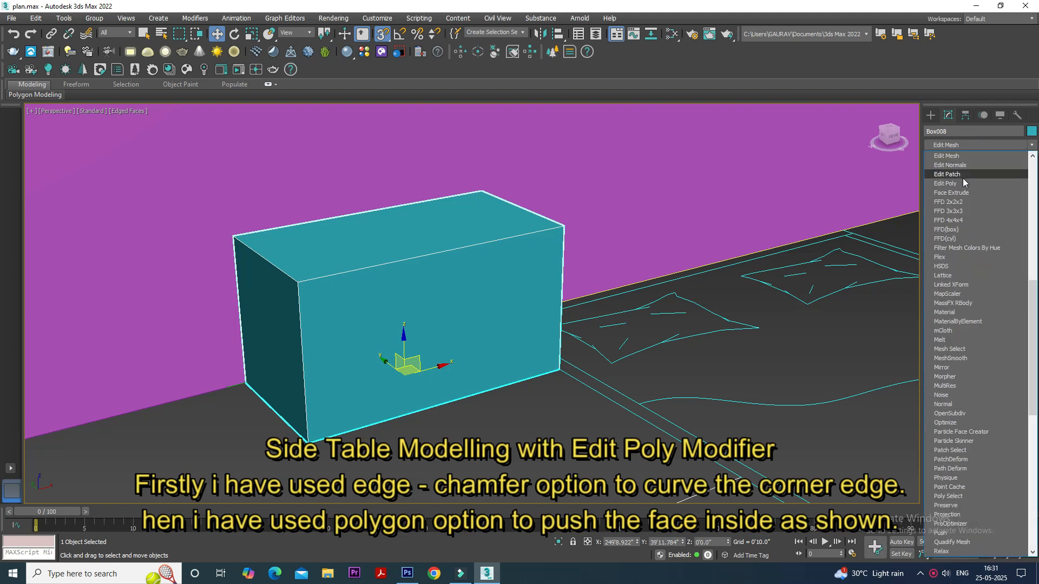
{"action": "left_click", "coordinate": [962, 180]}
{"action": "left_click", "coordinate": [941, 158]}
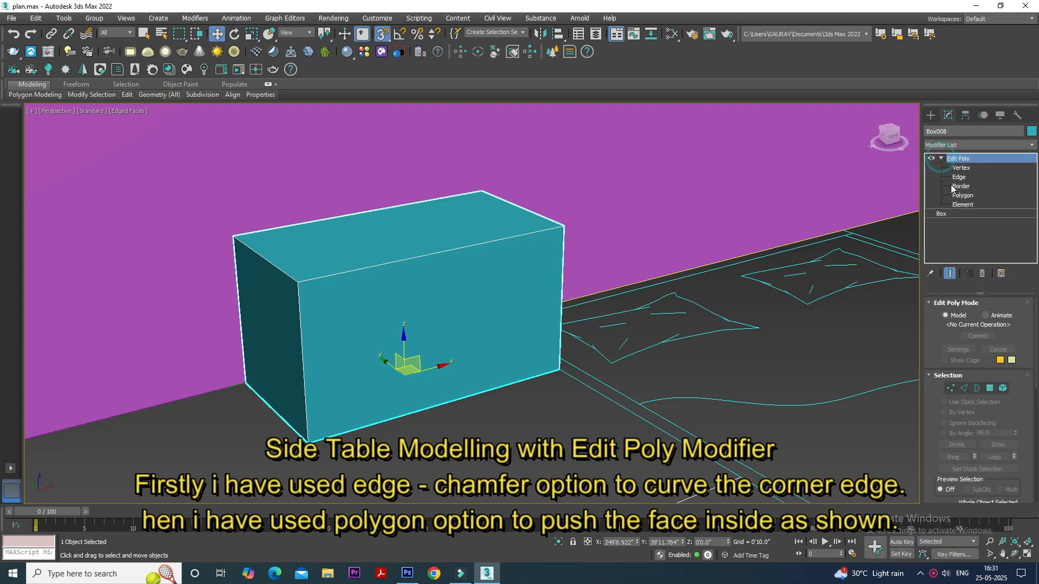
Select the vertical front corner edge farthest from the bed and chamfer it by 2".
{"action": "left_click", "coordinate": [962, 195]}
{"action": "left_click", "coordinate": [304, 347]}
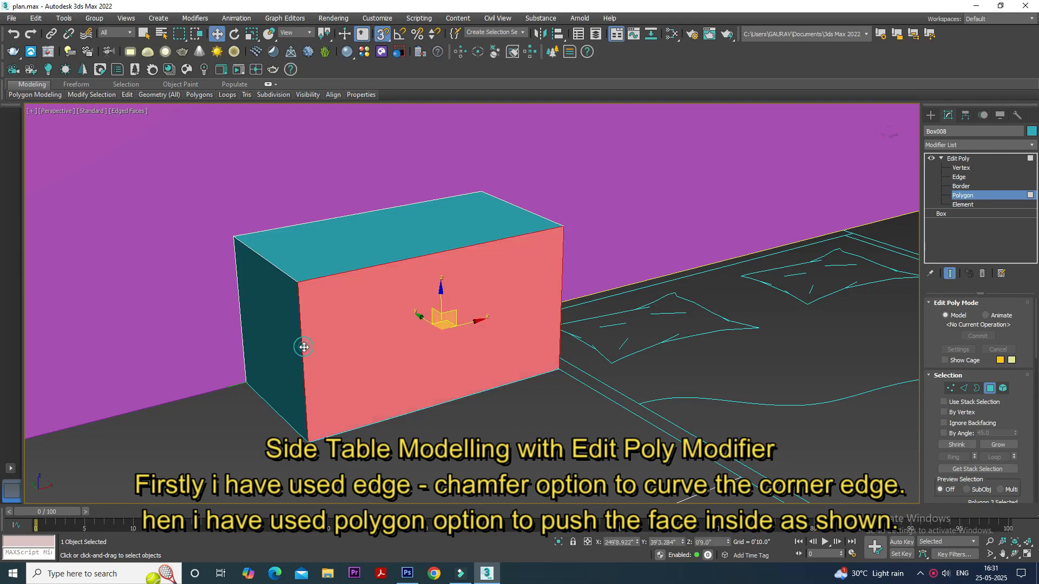
{"action": "left_click", "coordinate": [958, 177]}
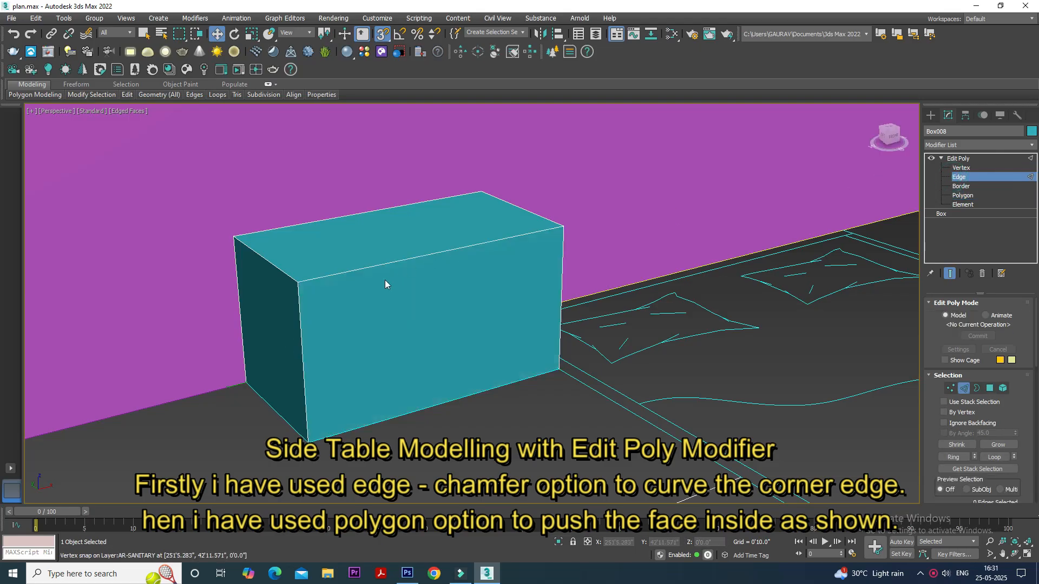
{"action": "left_click", "coordinate": [298, 330]}
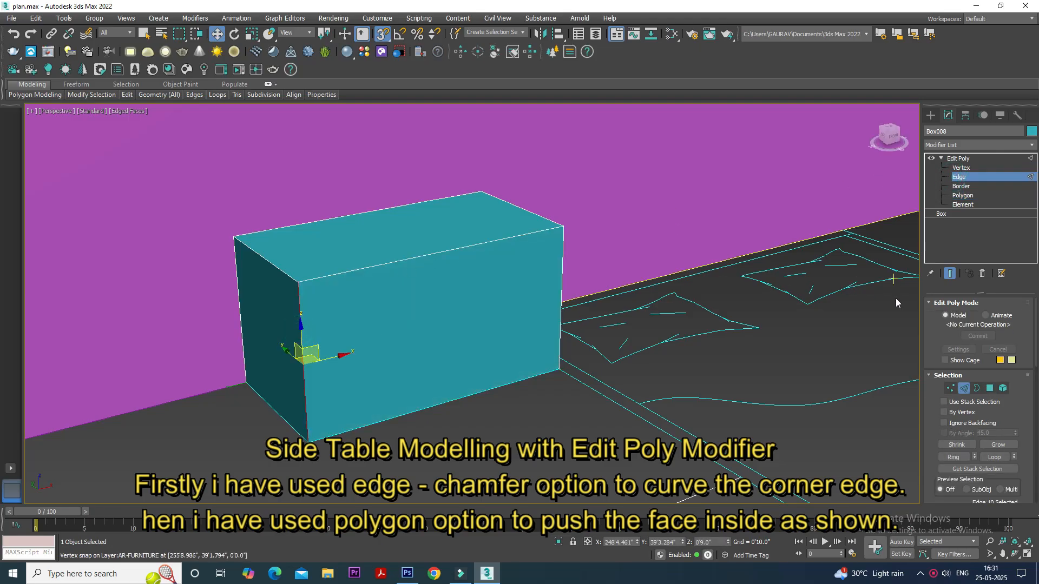
{"action": "scroll", "coordinate": [964, 357], "scroll_direction": "down", "scroll_amount": 3}
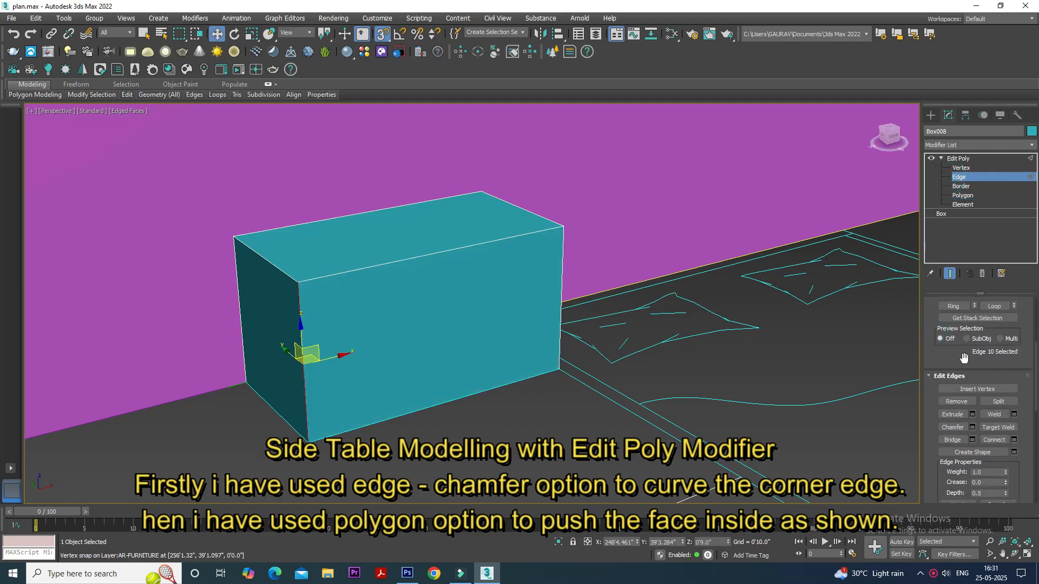
{"action": "left_click", "coordinate": [973, 427]}
{"action": "left_click_drag", "start_coordinate": [480, 325], "coordinate": [485, 313]}
{"action": "left_click", "coordinate": [498, 317]}
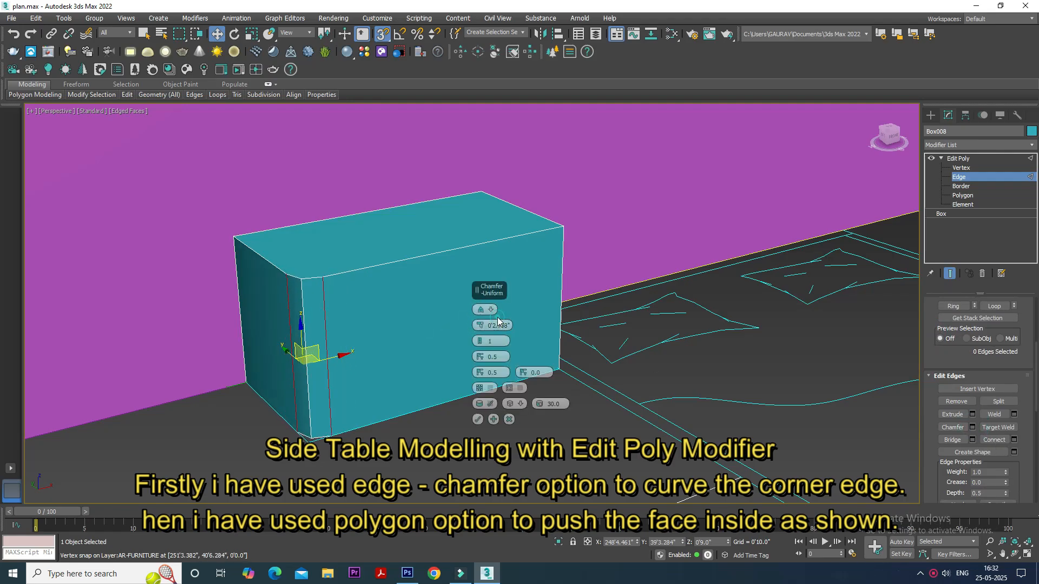
{"action": "left_click", "coordinate": [497, 324]}
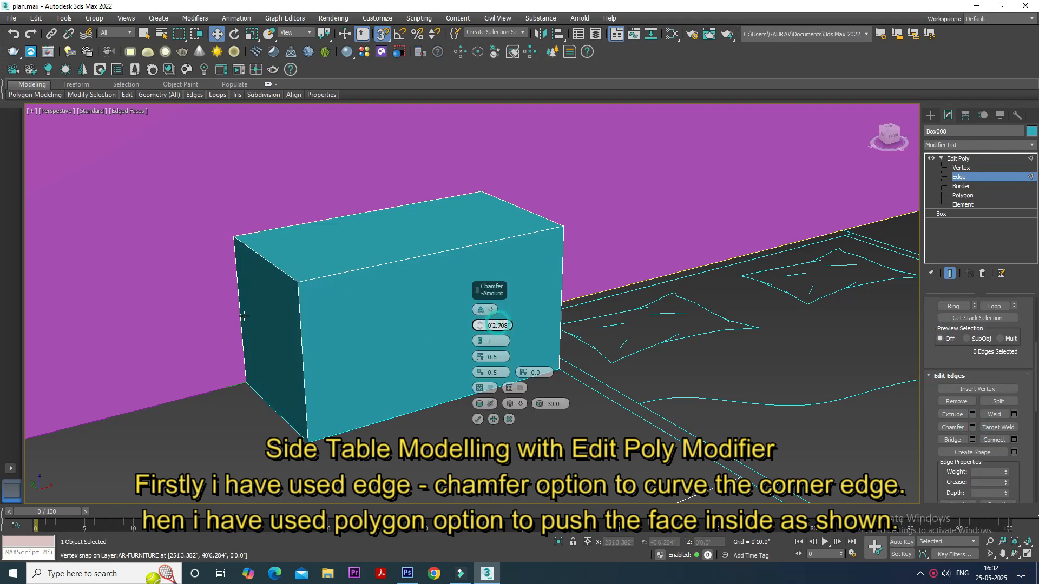
{"action": "left_click", "coordinate": [300, 328]}
{"action": "left_click", "coordinate": [505, 327]}
{"action": "key", "text": "Return"}
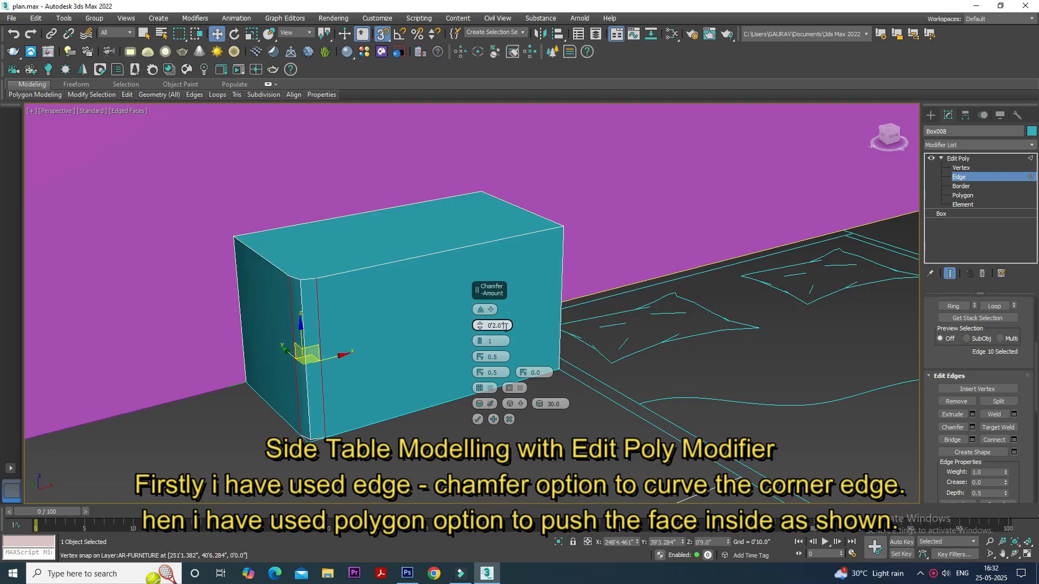
Round the corner chamfer with 5 segments, apply it and leave edge editing.
{"action": "left_click", "coordinate": [481, 339]}
{"action": "left_click", "coordinate": [480, 340]}
{"action": "left_click", "coordinate": [480, 340]}
{"action": "left_click", "coordinate": [480, 340]}
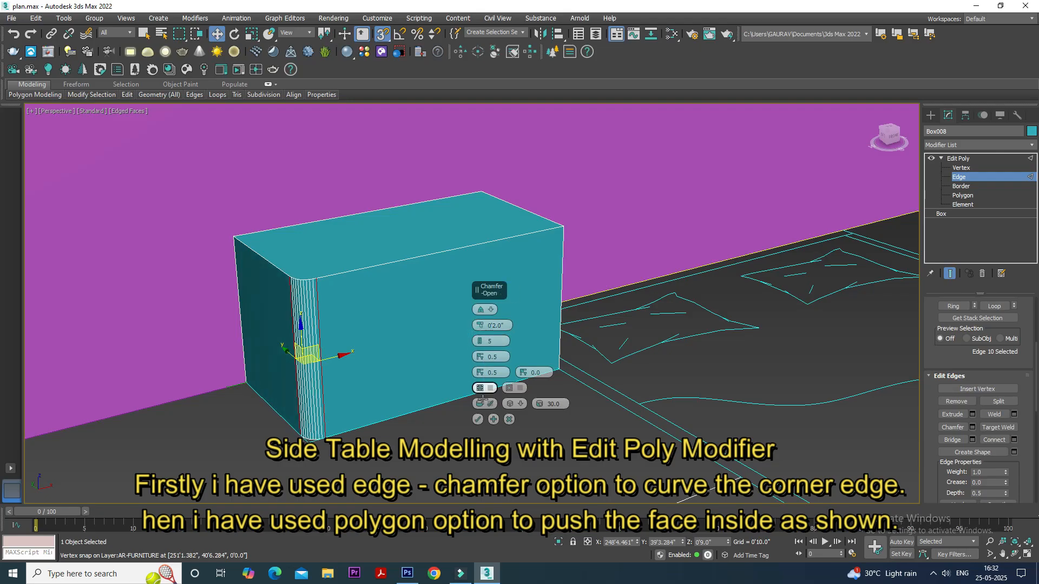
{"action": "left_click", "coordinate": [478, 419]}
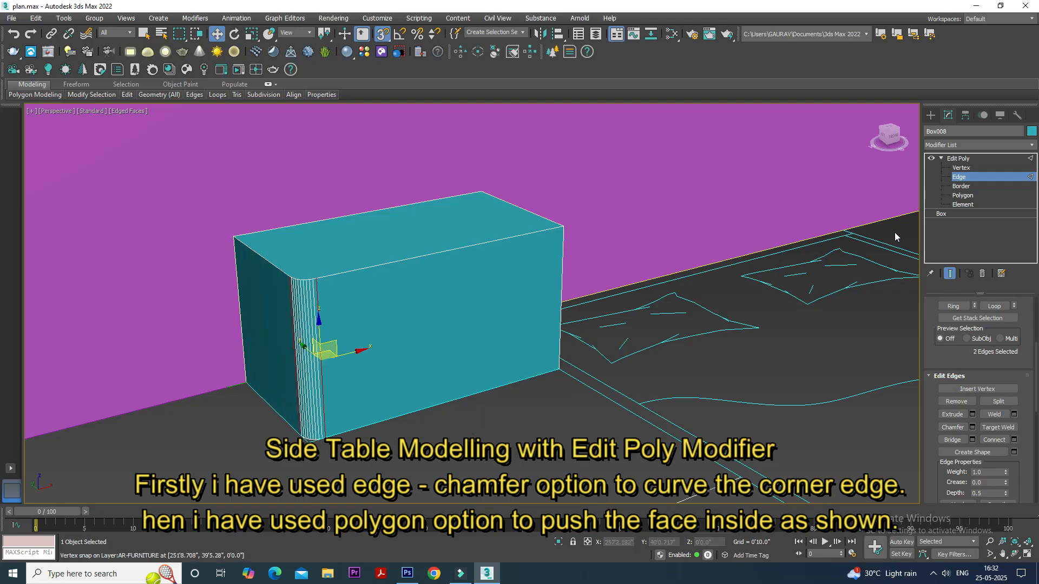
{"action": "left_click", "coordinate": [968, 158]}
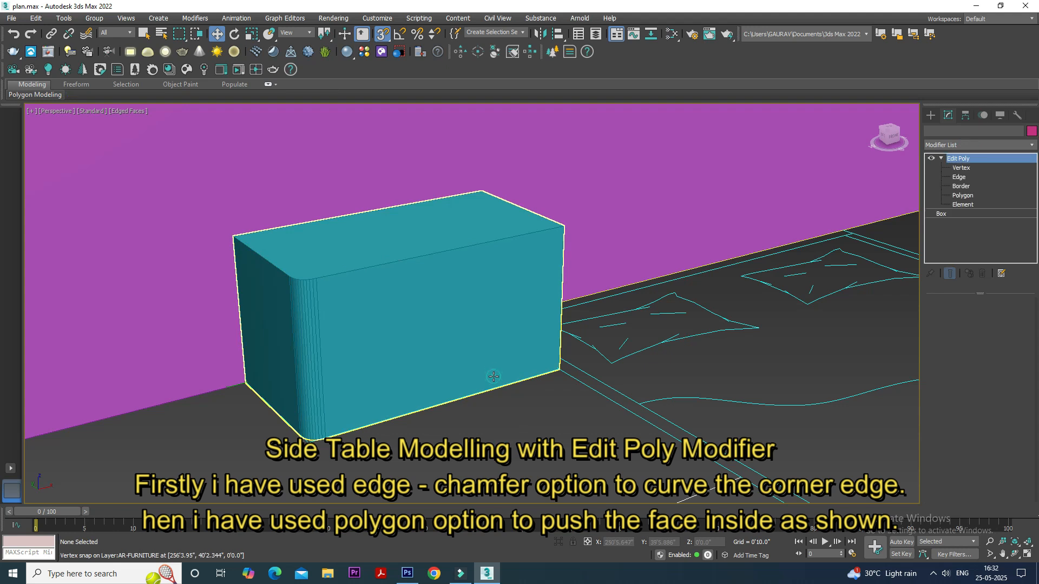
Turn off snapping and inset the side table's front face by 1".
{"action": "left_click", "coordinate": [382, 34]}
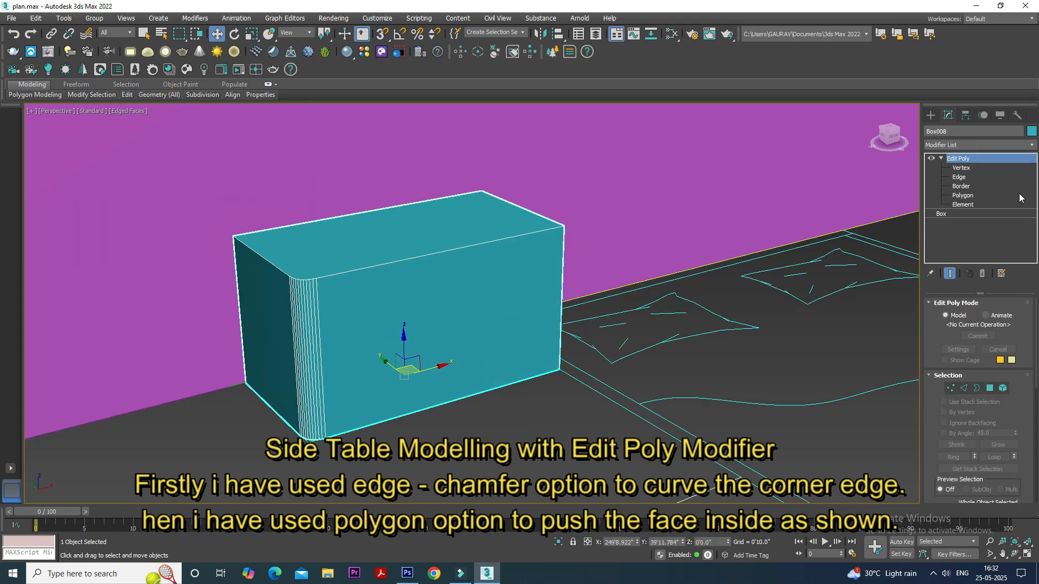
{"action": "left_click", "coordinate": [981, 197]}
{"action": "left_click", "coordinate": [499, 308]}
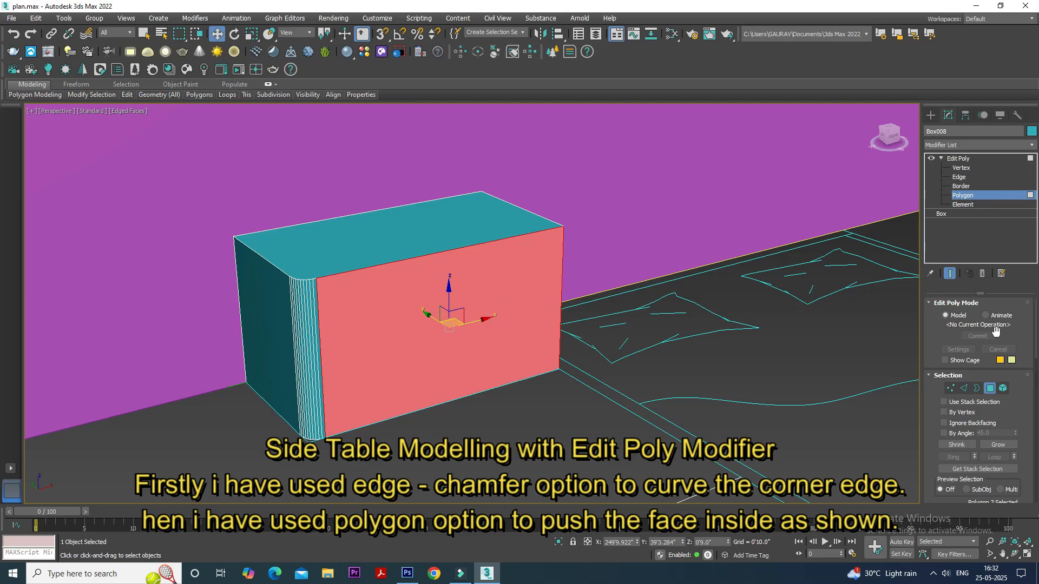
{"action": "left_click_drag", "start_coordinate": [934, 332], "coordinate": [937, 235]}
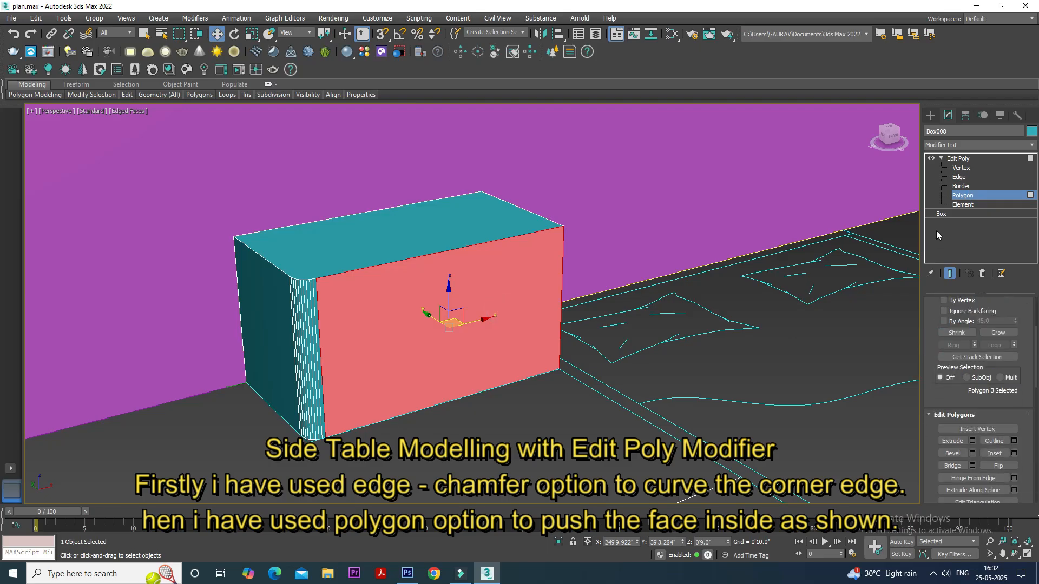
{"action": "left_click", "coordinate": [1015, 454]}
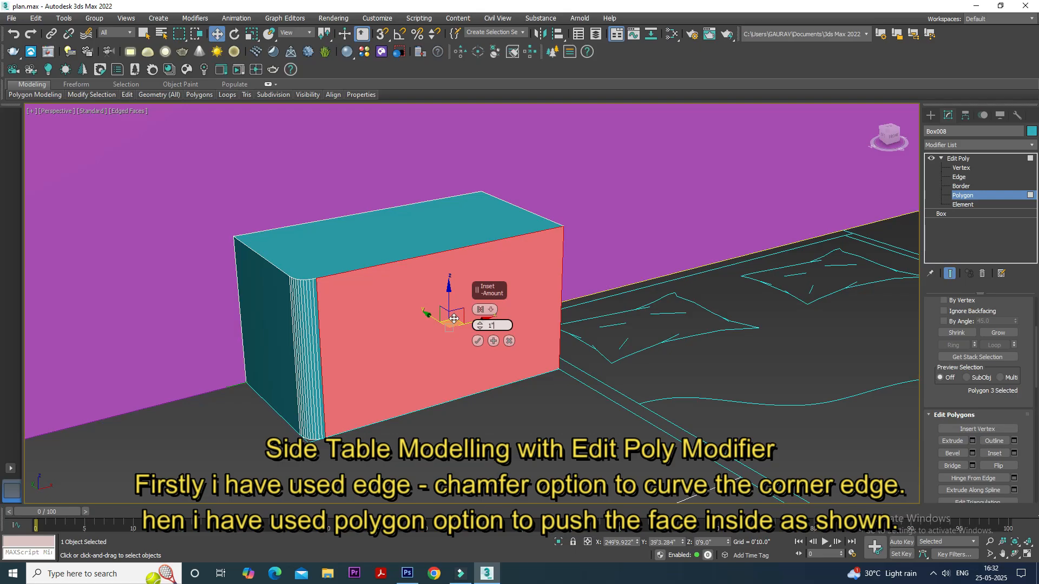
{"action": "type", "text": "1\""}
{"action": "key", "text": "Return"}
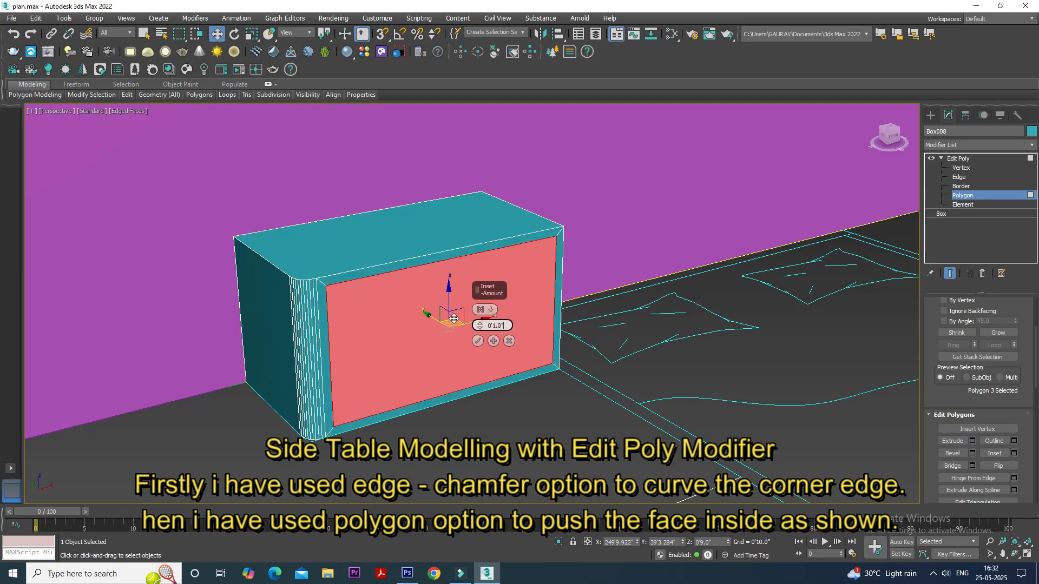
{"action": "left_click", "coordinate": [478, 341]}
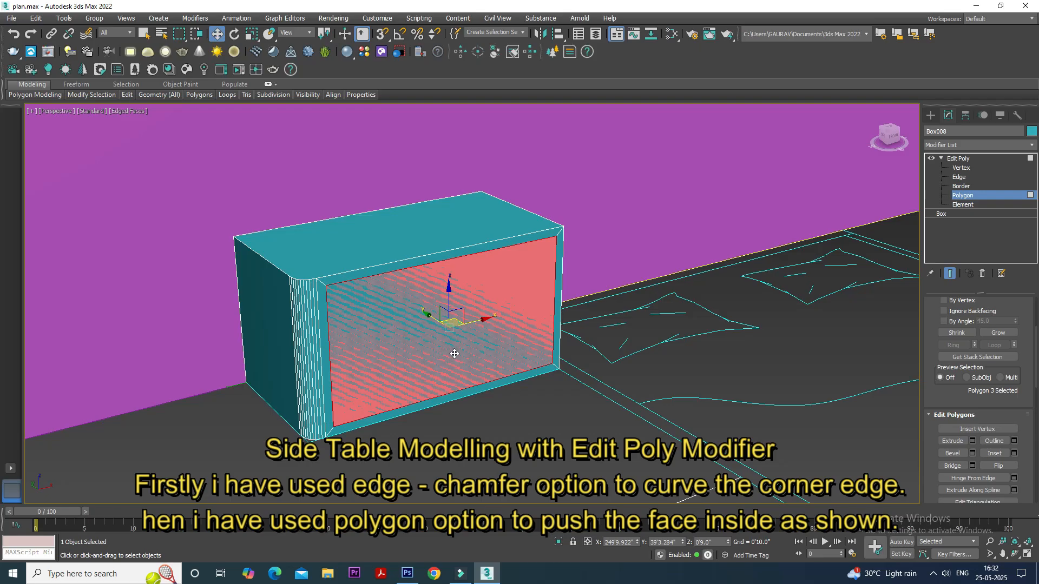
In wireframe display, extrude the inset front face inward by about 1'4" to hollow out the side table.
{"action": "middle_click_drag", "start_coordinate": [465, 352], "coordinate": [543, 342], "text": "alt"}
{"action": "key", "text": "F3"}
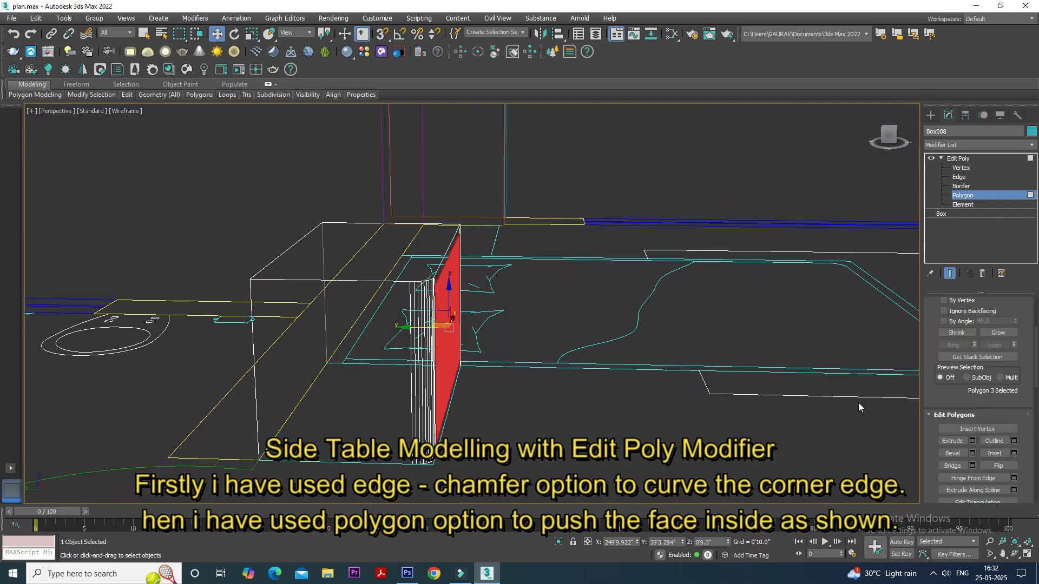
{"action": "left_click", "coordinate": [952, 441]}
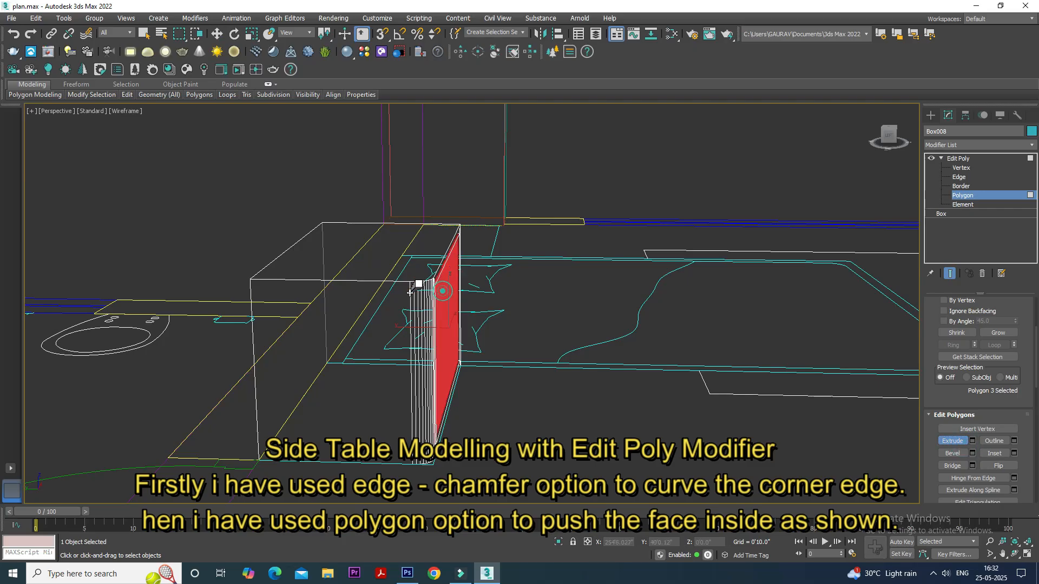
{"action": "left_click_drag", "start_coordinate": [382, 295], "coordinate": [747, 377]}
{"action": "middle_click_drag", "start_coordinate": [747, 377], "coordinate": [649, 345], "text": "alt"}
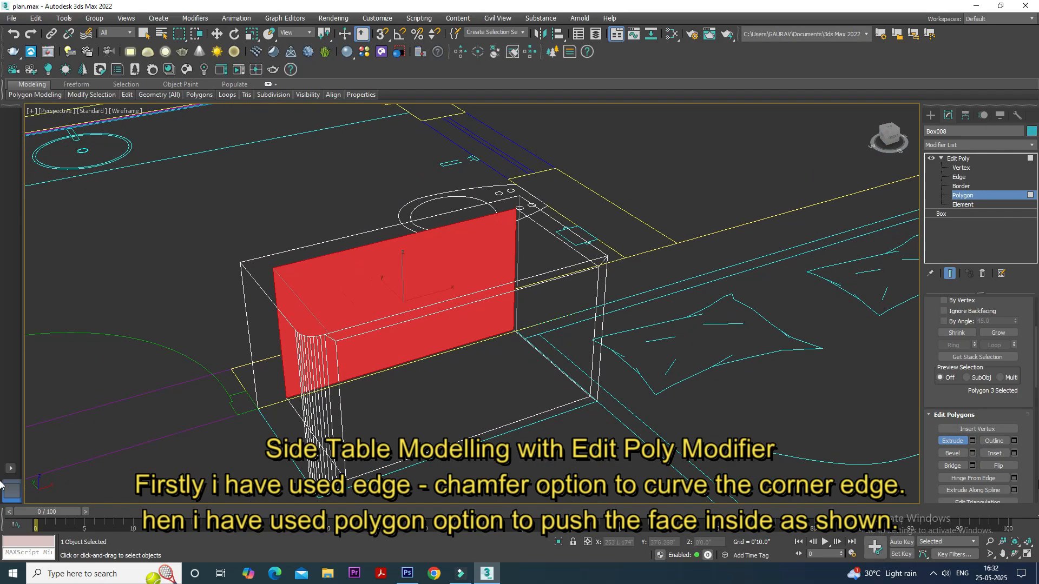
{"action": "left_click", "coordinate": [972, 441]}
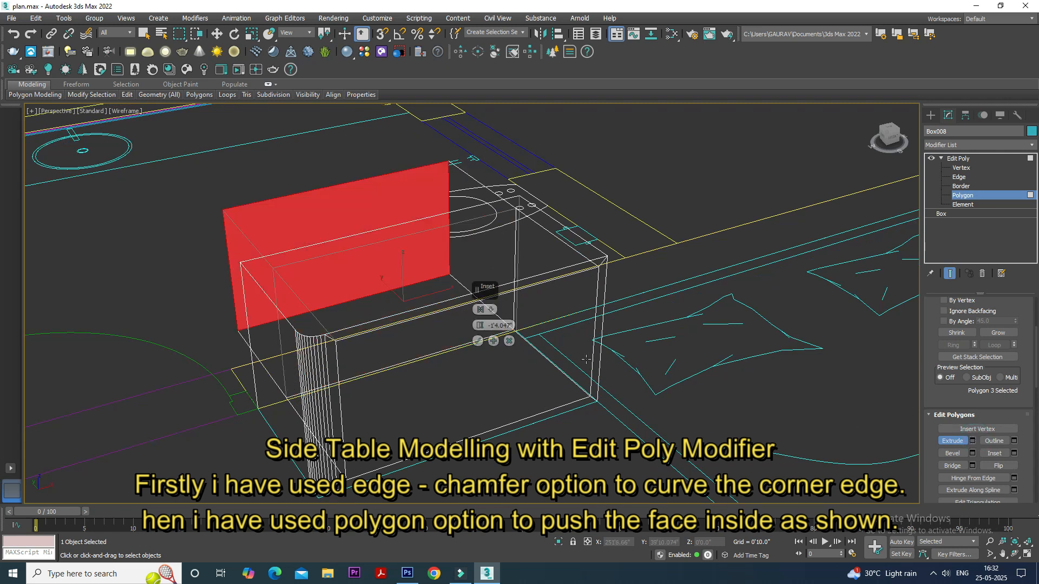
{"action": "left_click", "coordinate": [508, 341]}
Clear the face selection, return to shaded display and leave polygon editing on the side table.
{"action": "middle_click_drag", "start_coordinate": [520, 347], "coordinate": [612, 352], "text": "alt"}
{"action": "left_click", "coordinate": [958, 441]}
{"action": "middle_click_drag", "start_coordinate": [702, 386], "coordinate": [635, 420], "text": "alt"}
{"action": "left_click", "coordinate": [635, 418]}
{"action": "key", "text": "F3"}
{"action": "middle_click_drag", "start_coordinate": [534, 366], "coordinate": [506, 363], "text": "alt"}
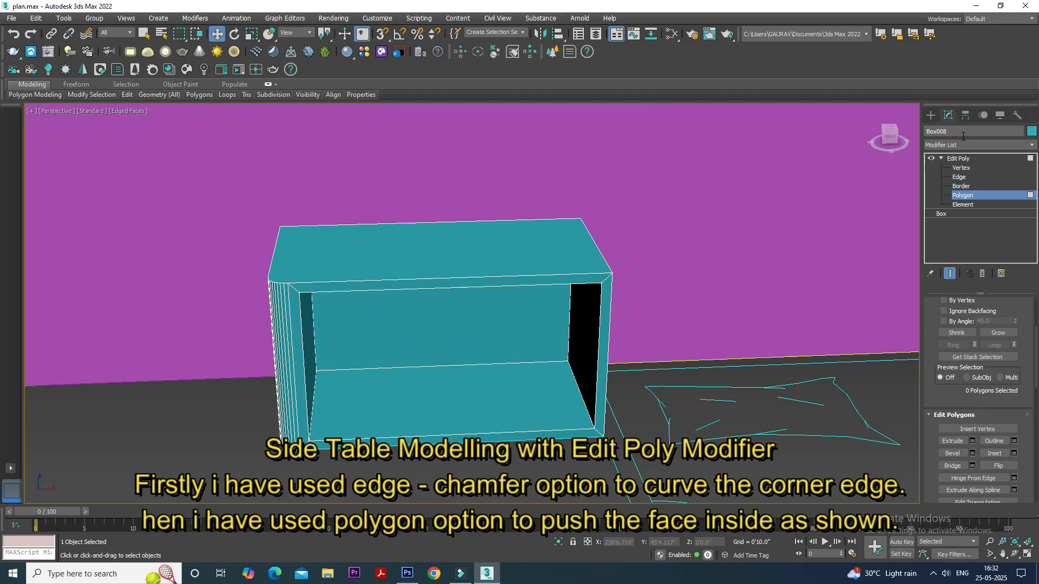
{"action": "left_click", "coordinate": [968, 161]}
With vertex snapping on, draw a box about 10" high on the opening's floor, fitted to its inner corners.
{"action": "left_click", "coordinate": [930, 115]}
{"action": "middle_click_drag", "start_coordinate": [635, 327], "coordinate": [621, 328], "text": "alt"}
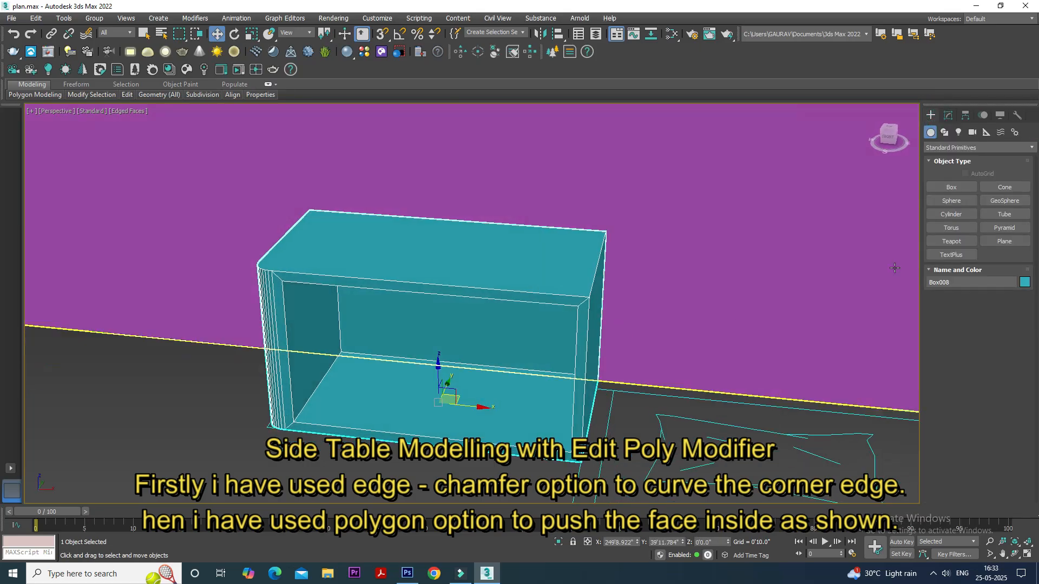
{"action": "left_click", "coordinate": [952, 188]}
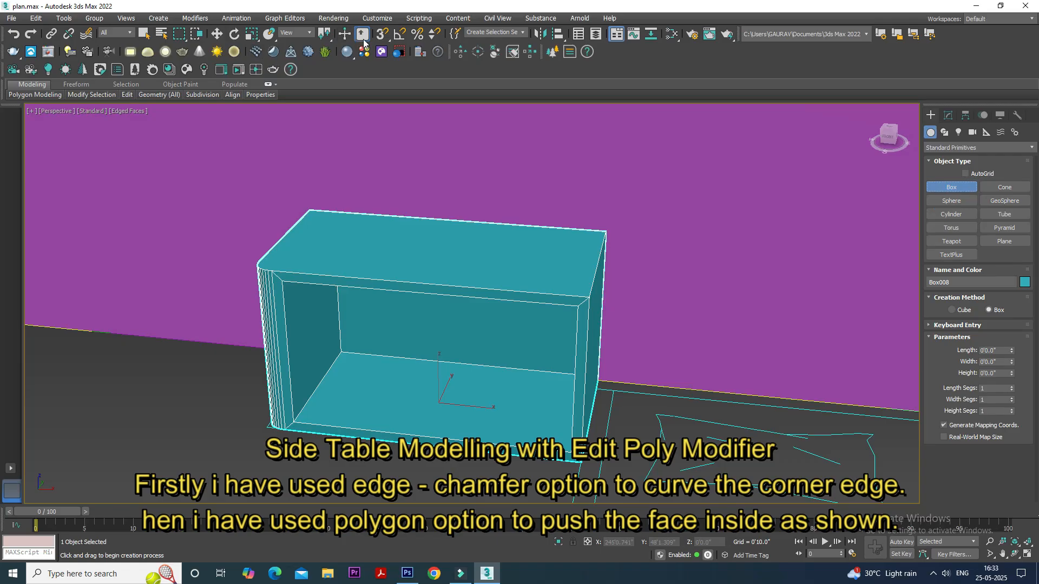
{"action": "left_click", "coordinate": [382, 34]}
{"action": "left_click_drag", "start_coordinate": [341, 352], "coordinate": [574, 455]}
{"action": "left_click", "coordinate": [573, 383]}
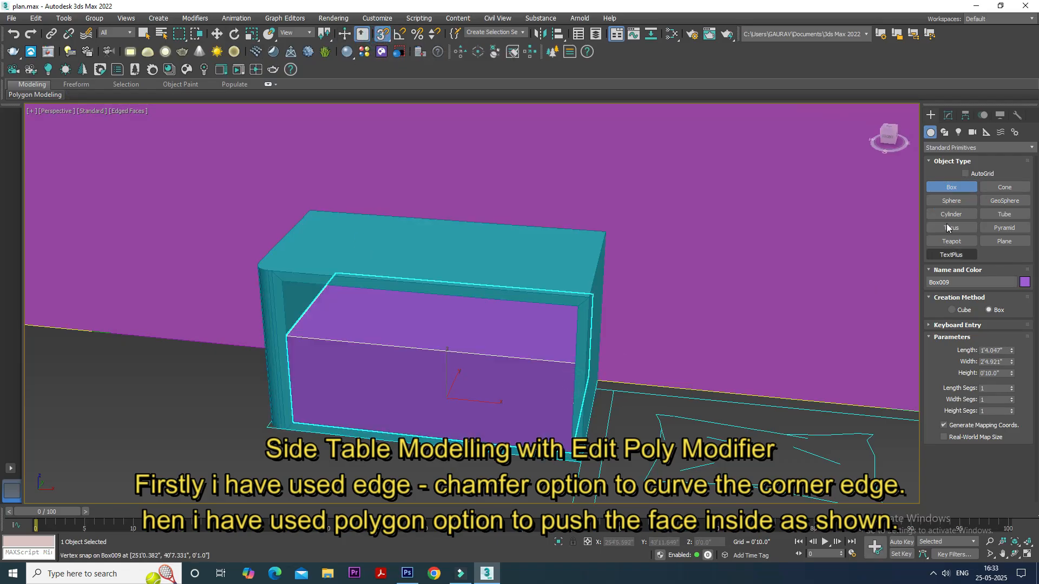
Set the inner box's height to 6" and turn snapping off.
{"action": "left_click", "coordinate": [948, 115]}
{"action": "double_click", "coordinate": [997, 340]}
{"action": "type", "text": "6"}
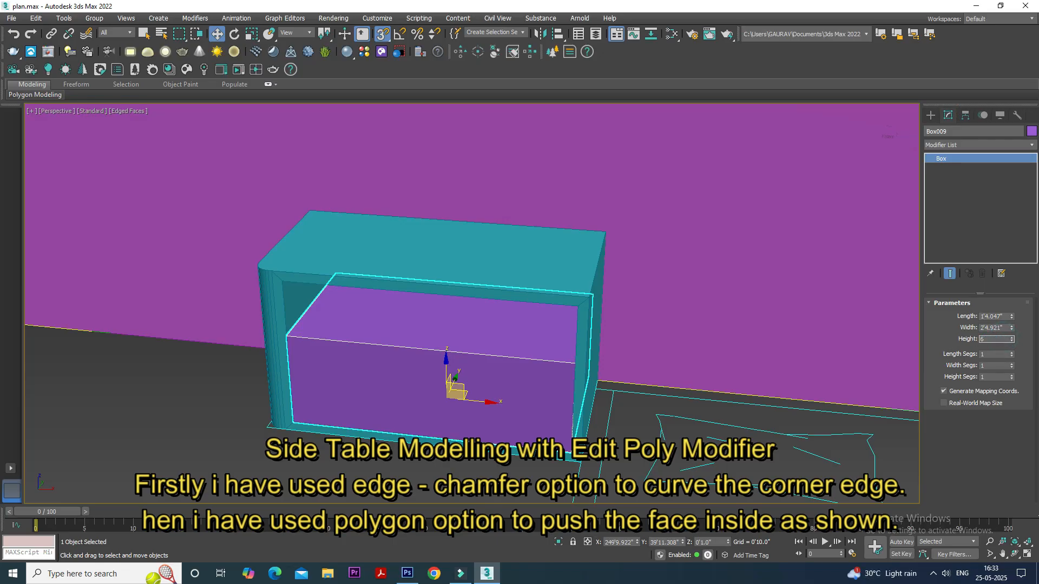
{"action": "key", "text": "Return"}
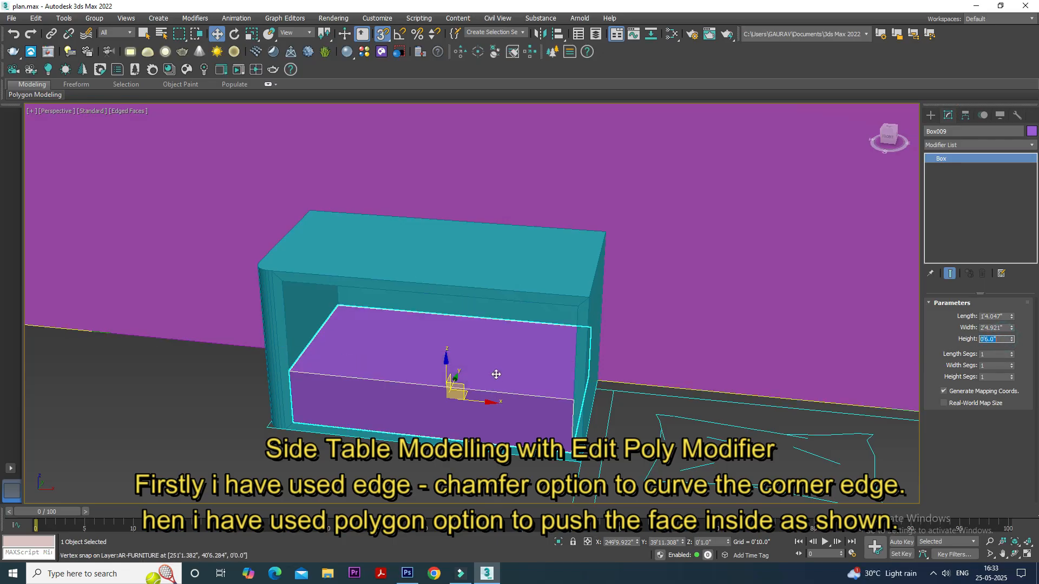
{"action": "middle_click_drag", "start_coordinate": [510, 366], "coordinate": [531, 362], "text": "alt"}
{"action": "left_click", "coordinate": [385, 33]}
{"action": "scroll", "coordinate": [444, 266], "scroll_direction": "up", "scroll_amount": 5}
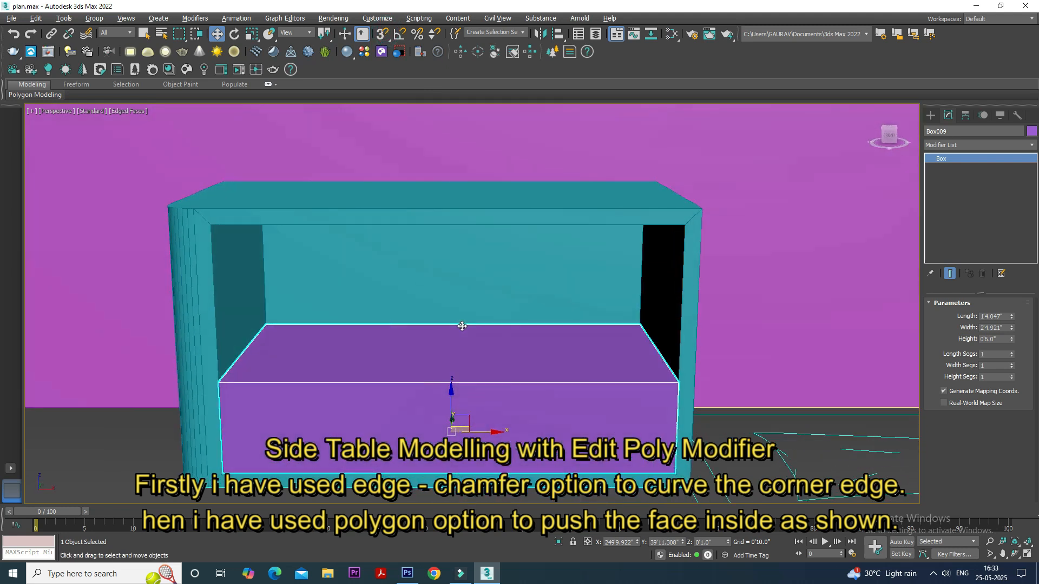
{"action": "middle_click_drag", "start_coordinate": [462, 326], "coordinate": [800, 223], "text": "alt"}
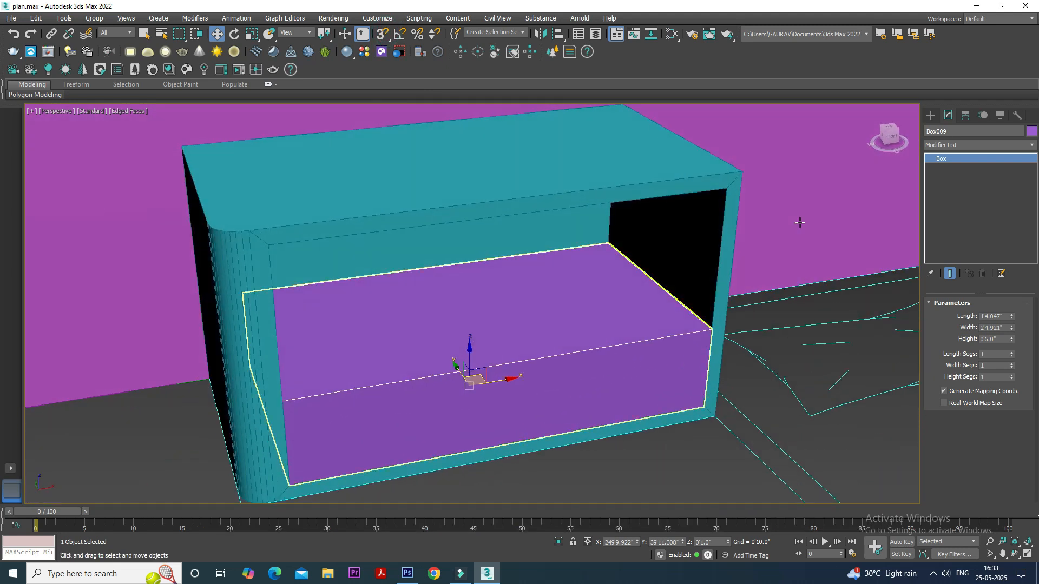
Apply an Edit Poly modifier to the inner box and go to polygon level.
{"action": "left_click", "coordinate": [972, 145]}
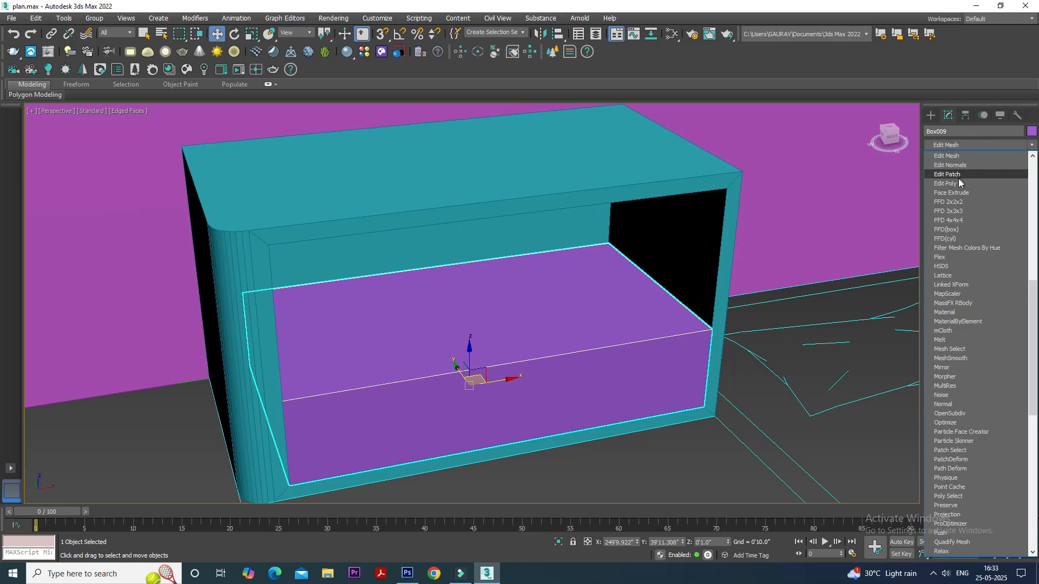
{"action": "left_click", "coordinate": [957, 183]}
{"action": "left_click", "coordinate": [940, 159]}
{"action": "left_click", "coordinate": [995, 196]}
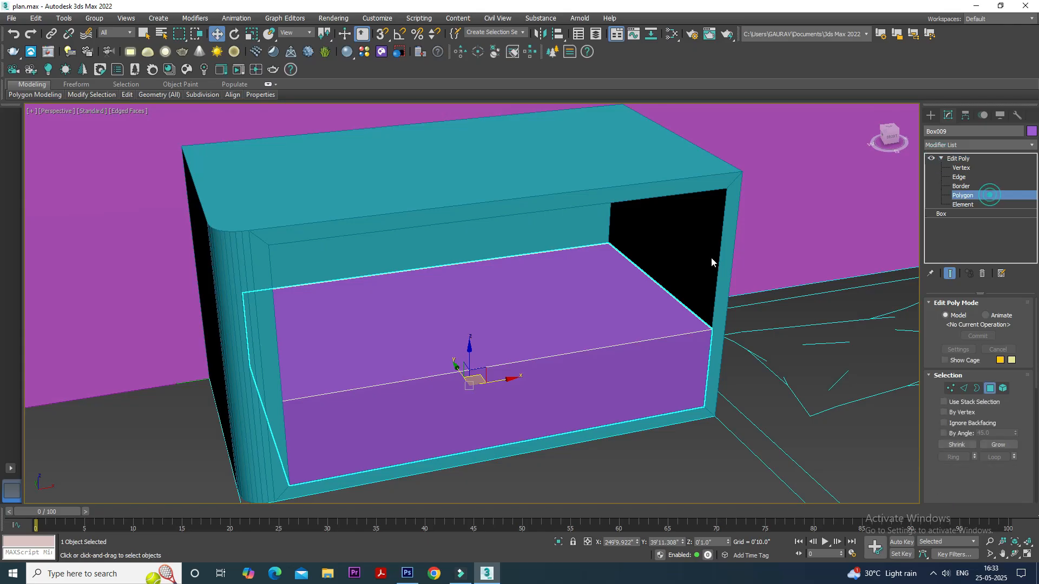
Inset the top face of the inner box by 1".
{"action": "left_click", "coordinate": [569, 310]}
{"action": "left_click_drag", "start_coordinate": [1027, 416], "coordinate": [1009, 310]}
{"action": "scroll", "coordinate": [1024, 388], "scroll_direction": "down", "scroll_amount": 3}
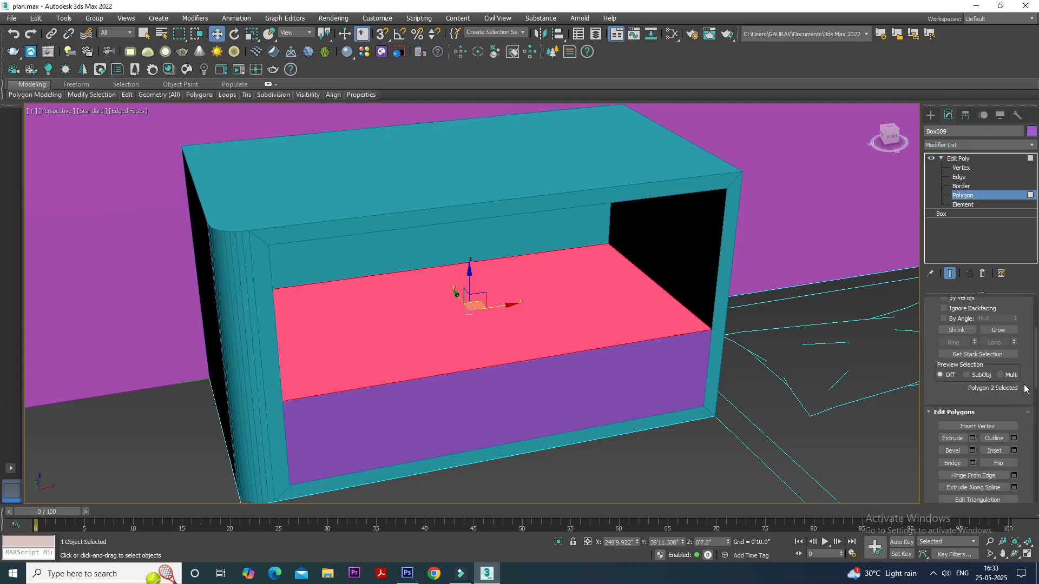
{"action": "left_click", "coordinate": [1015, 451]}
{"action": "left_click", "coordinate": [512, 325]}
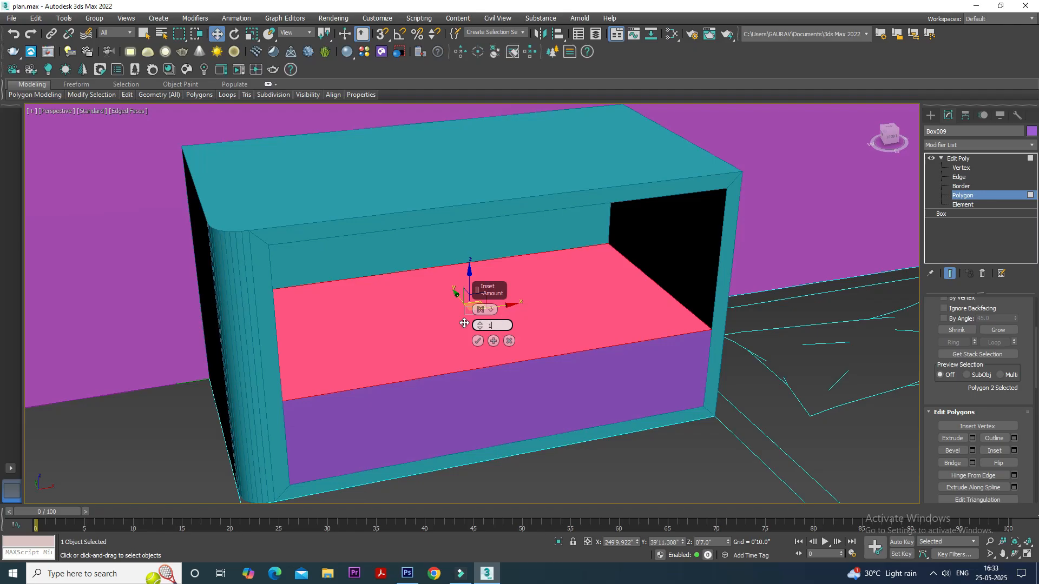
{"action": "type", "text": "1"}
{"action": "key", "text": "Return"}
{"action": "left_click", "coordinate": [478, 341]}
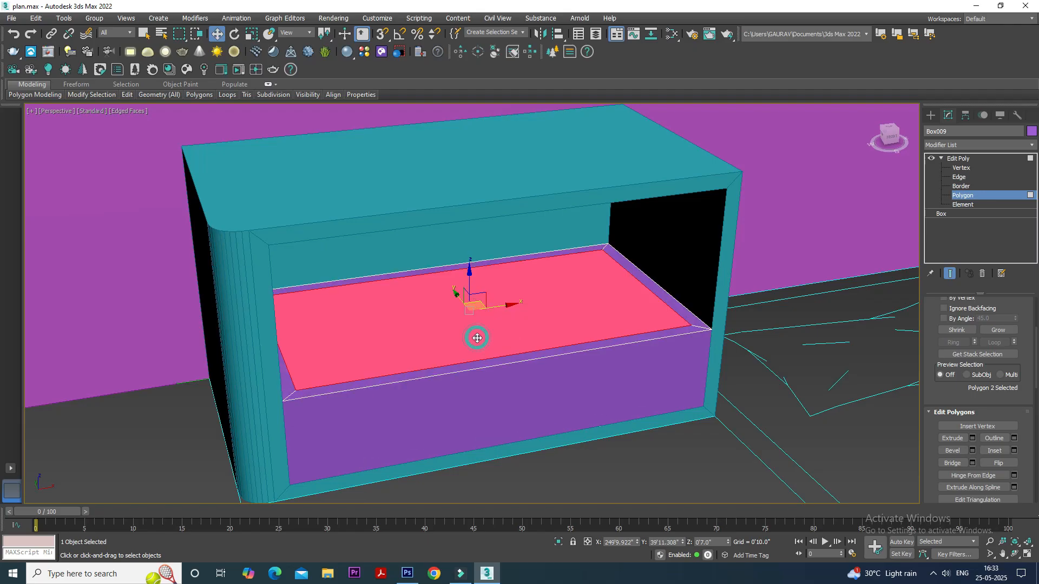
Extrude the inset top face by -5" to hollow out the drawer, and leave polygon editing.
{"action": "left_click", "coordinate": [972, 439]}
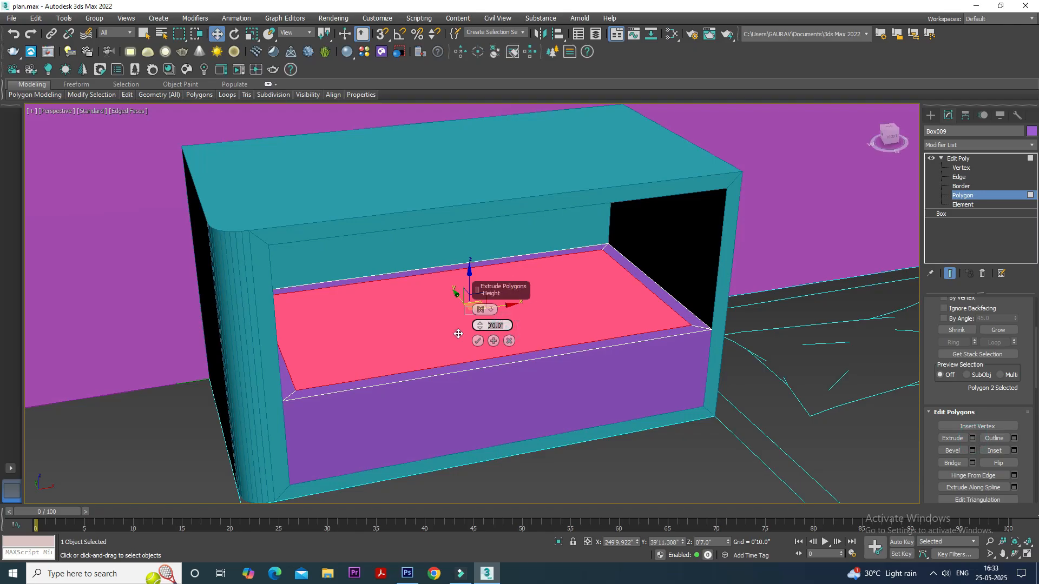
{"action": "type", "text": "-5"}
{"action": "key", "text": "Return"}
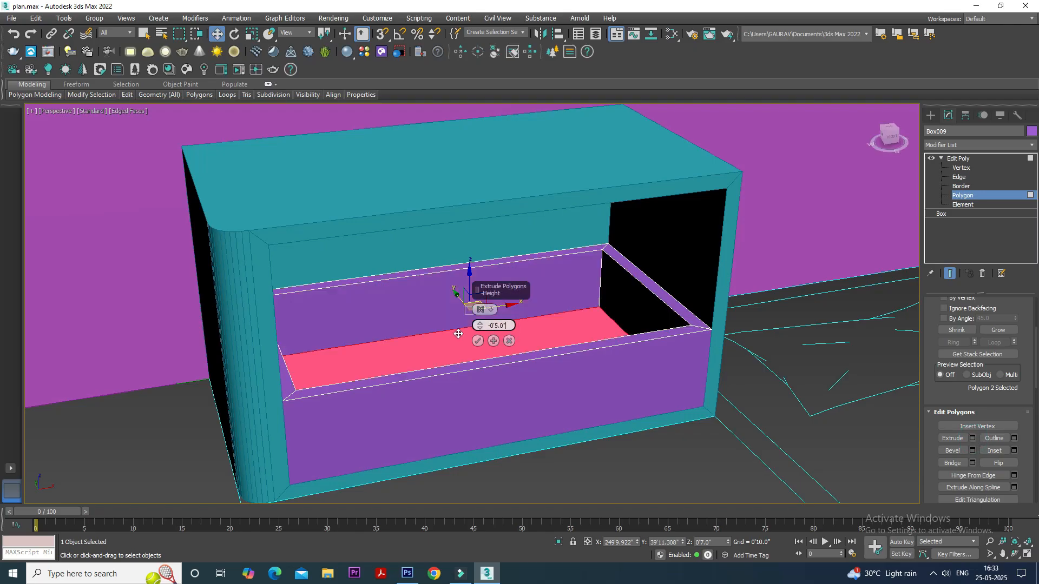
{"action": "left_click", "coordinate": [477, 342]}
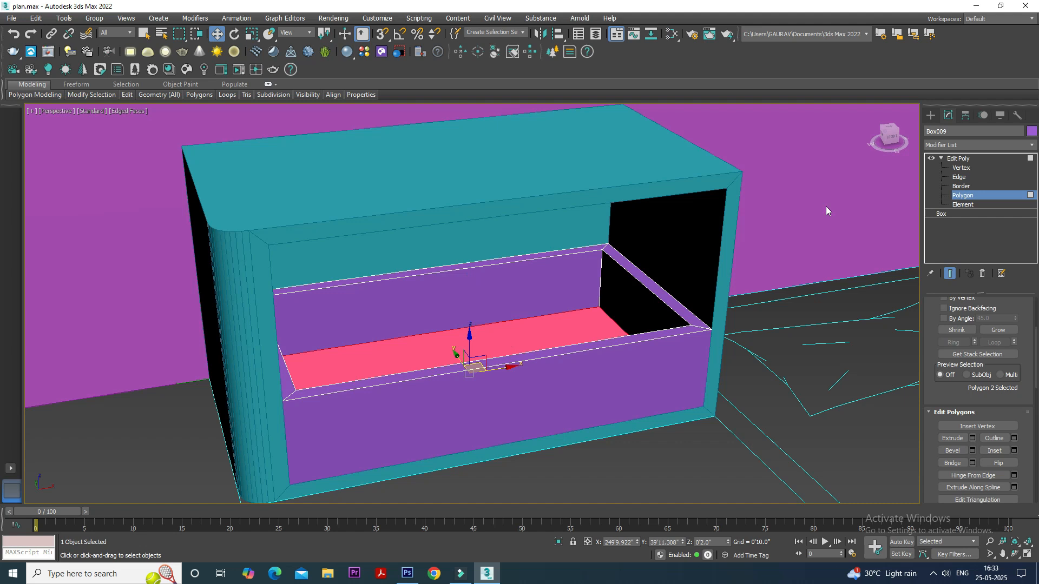
{"action": "left_click", "coordinate": [958, 158]}
Raise the drawer box to just below the upper edge of the side table's opening.
{"action": "middle_click_drag", "start_coordinate": [573, 346], "coordinate": [562, 323], "text": "alt"}
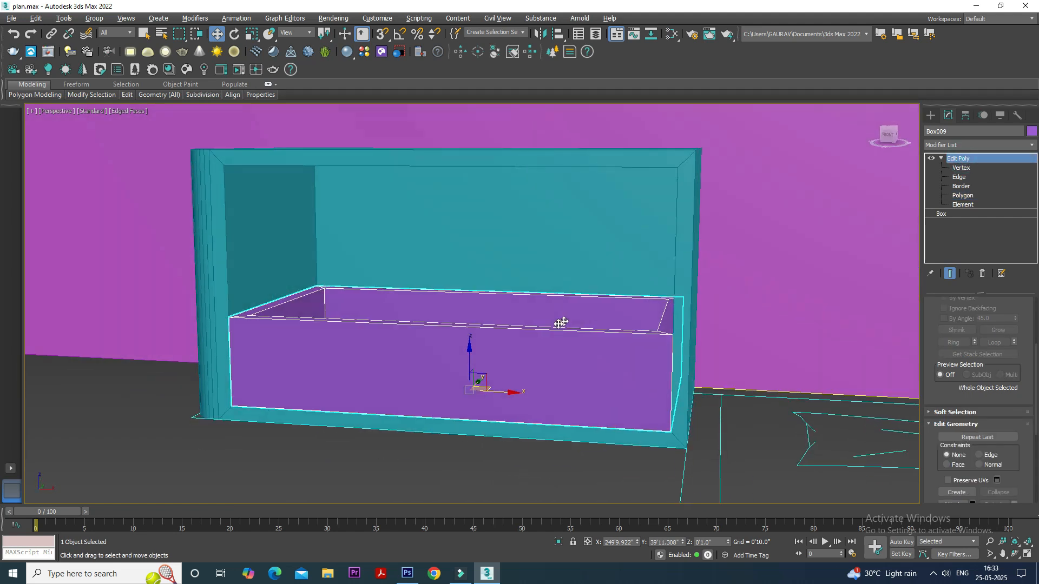
{"action": "left_click_drag", "start_coordinate": [469, 362], "coordinate": [468, 222]}
{"action": "middle_click_drag", "start_coordinate": [468, 221], "coordinate": [517, 242], "text": "alt"}
{"action": "scroll", "coordinate": [299, 195], "scroll_direction": "up", "scroll_amount": 3}
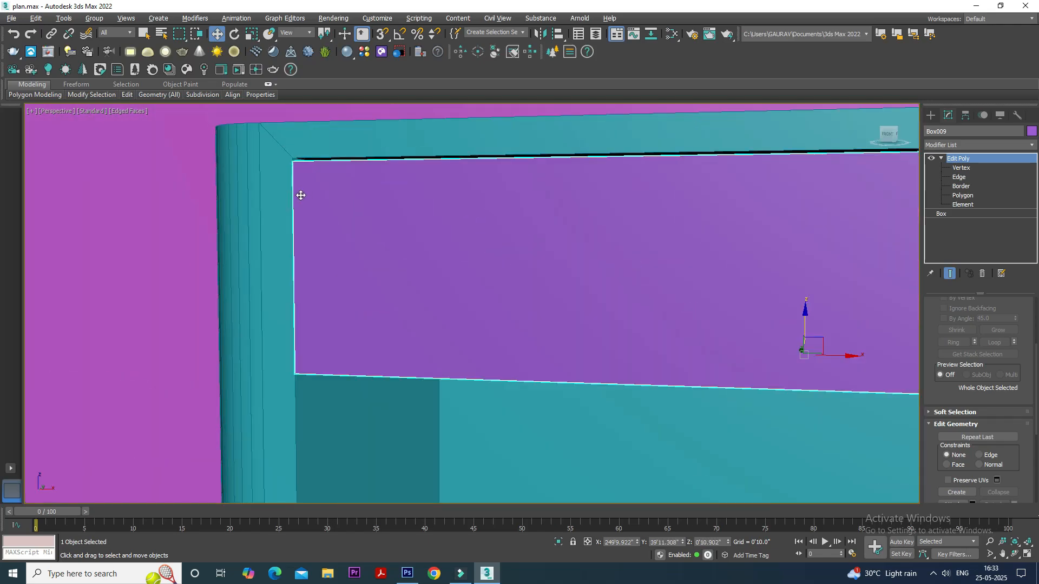
{"action": "scroll", "coordinate": [302, 168], "scroll_direction": "up", "scroll_amount": 2}
{"action": "scroll", "coordinate": [301, 168], "scroll_direction": "down", "scroll_amount": 1}
{"action": "scroll", "coordinate": [506, 216], "scroll_direction": "down", "scroll_amount": 2}
{"action": "middle_click_drag", "start_coordinate": [498, 220], "coordinate": [484, 271]}
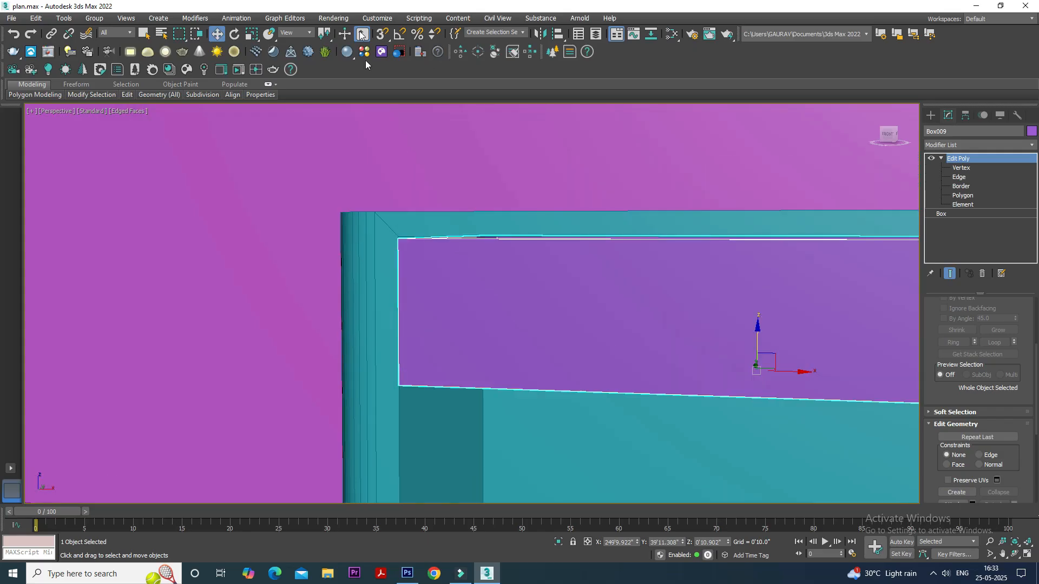
With vertex snapping on, move the drawer so its upper front corner meets the opening's upper inner corner.
{"action": "left_click", "coordinate": [382, 33]}
{"action": "scroll", "coordinate": [414, 220], "scroll_direction": "up", "scroll_amount": 4}
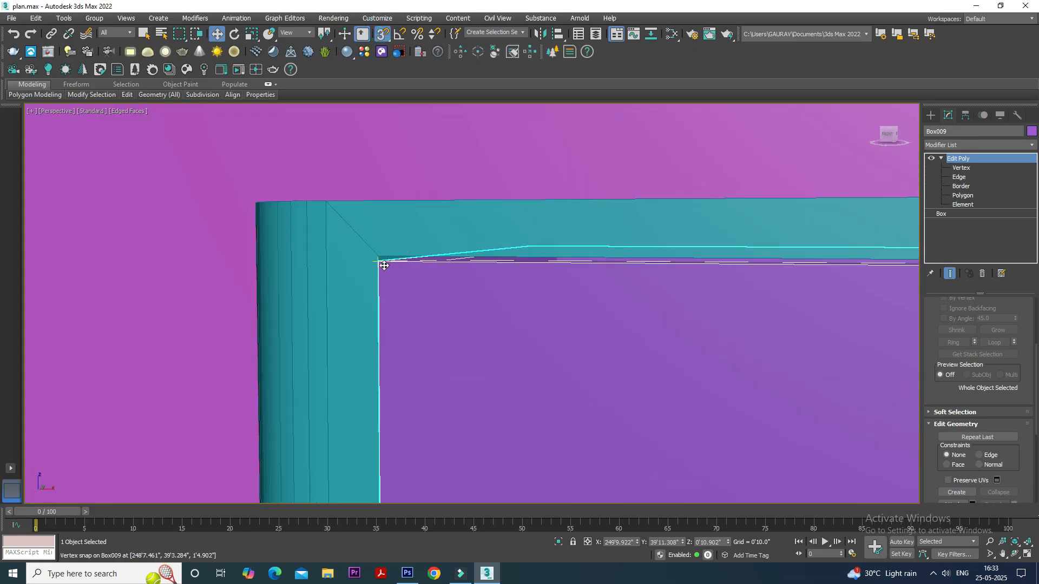
{"action": "left_click_drag", "start_coordinate": [384, 262], "coordinate": [383, 259]}
{"action": "scroll", "coordinate": [411, 281], "scroll_direction": "down", "scroll_amount": 4}
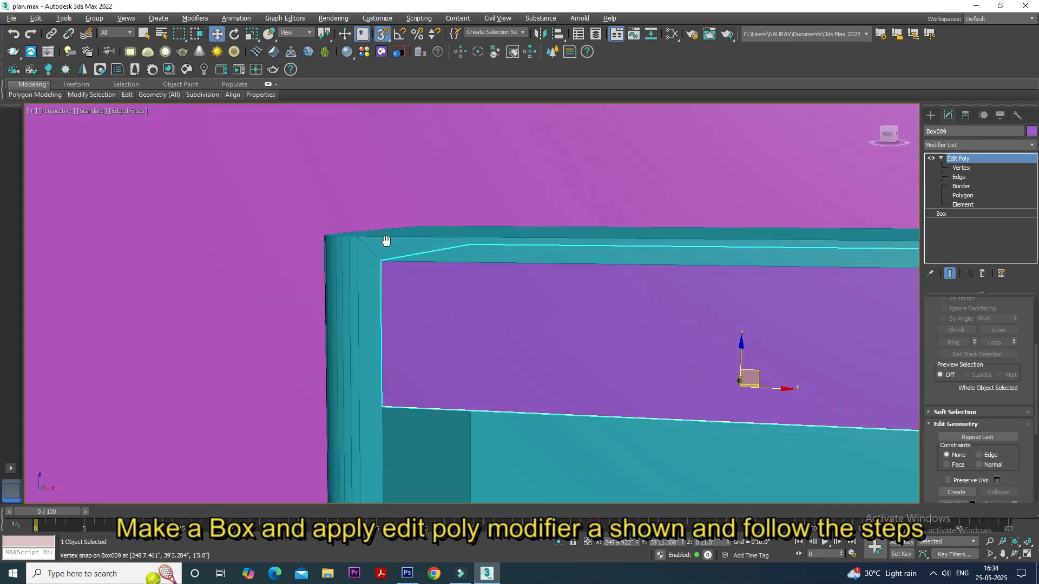
With snapping off, slide the drawer partly forward out of the side table.
{"action": "scroll", "coordinate": [393, 241], "scroll_direction": "down", "scroll_amount": 3}
{"action": "middle_click_drag", "start_coordinate": [396, 243], "coordinate": [490, 278], "text": "alt"}
{"action": "scroll", "coordinate": [536, 267], "scroll_direction": "up", "scroll_amount": 4}
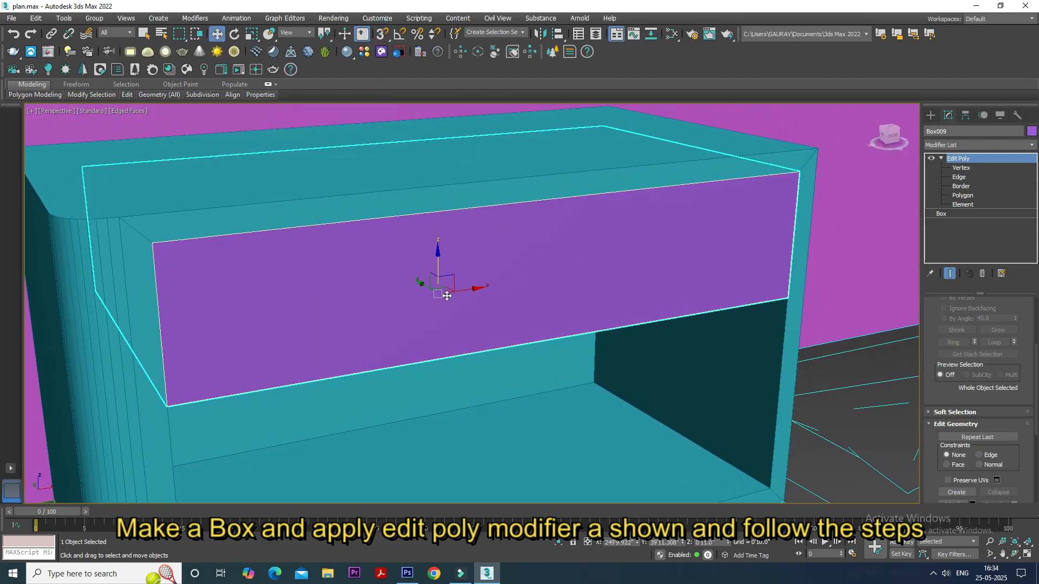
{"action": "middle_click_drag", "start_coordinate": [438, 299], "coordinate": [441, 297], "text": "alt"}
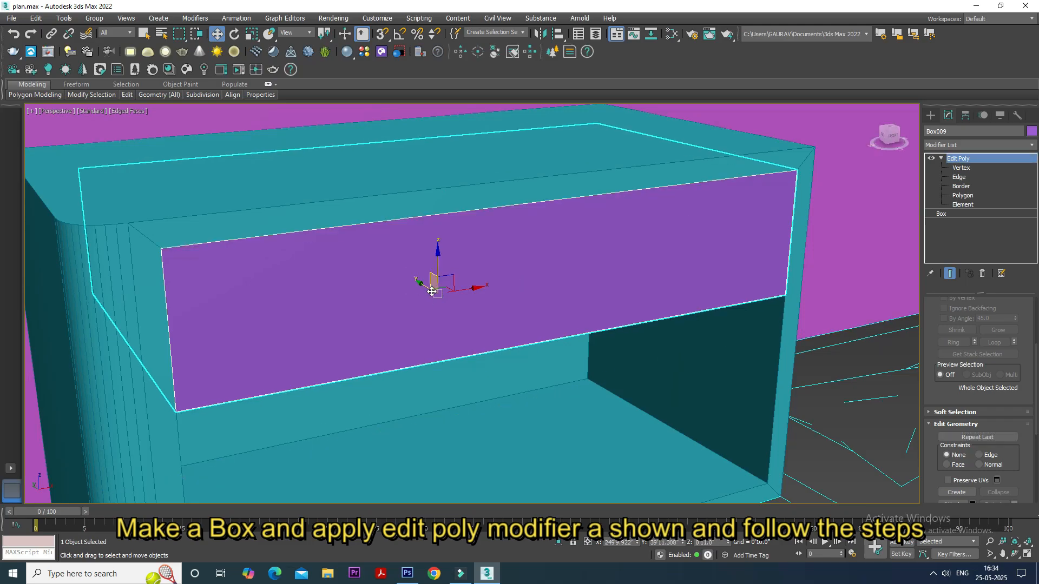
{"action": "left_click_drag", "start_coordinate": [425, 289], "coordinate": [469, 305]}
{"action": "middle_click_drag", "start_coordinate": [612, 315], "coordinate": [588, 322], "text": "alt"}
Start the Box tool with AutoGrid enabled for drawing on the drawer's rim.
{"action": "left_click", "coordinate": [931, 115]}
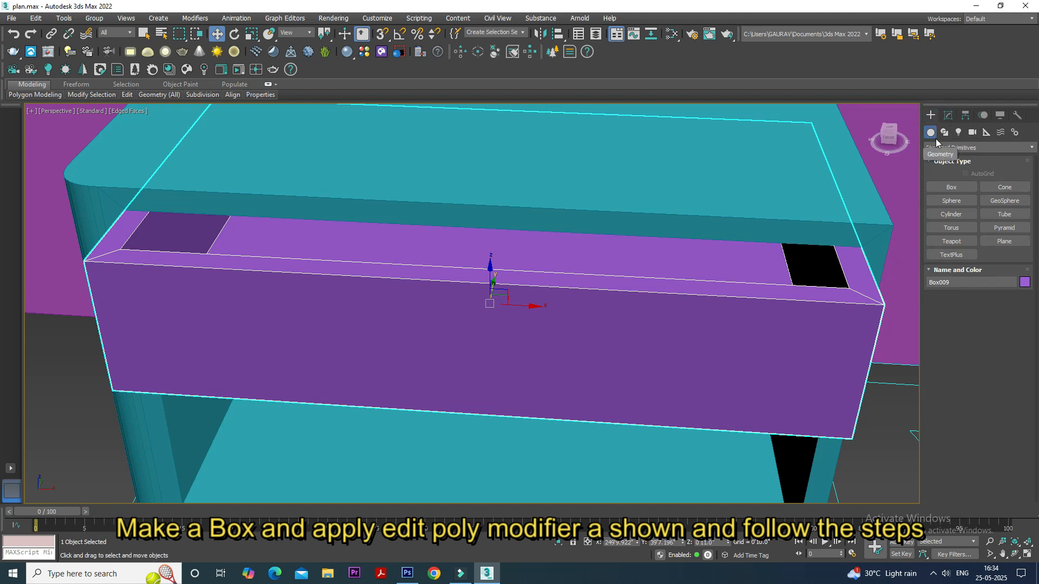
{"action": "left_click", "coordinate": [951, 187]}
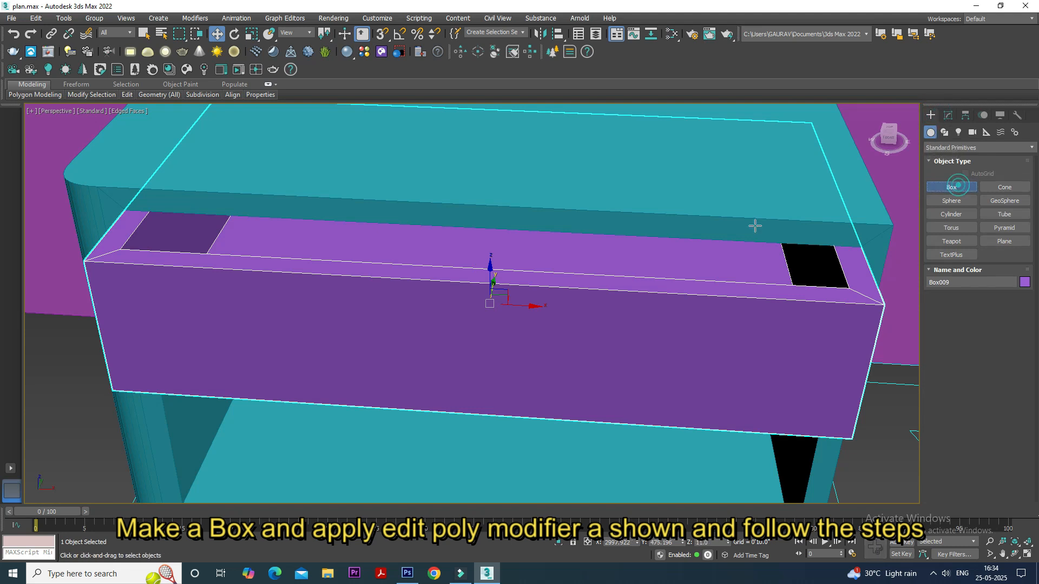
{"action": "left_click", "coordinate": [382, 36]}
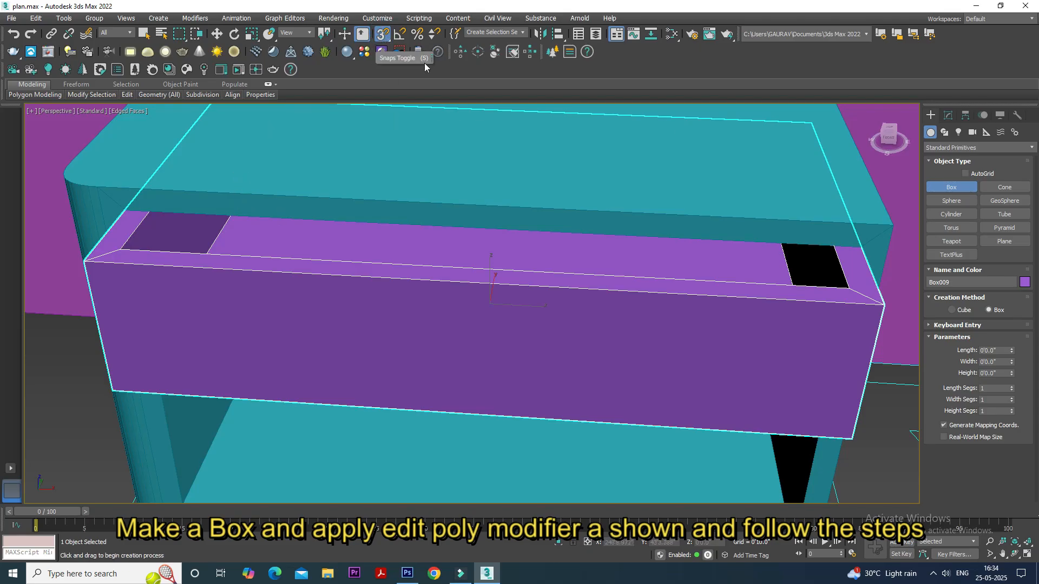
{"action": "left_click", "coordinate": [966, 174]}
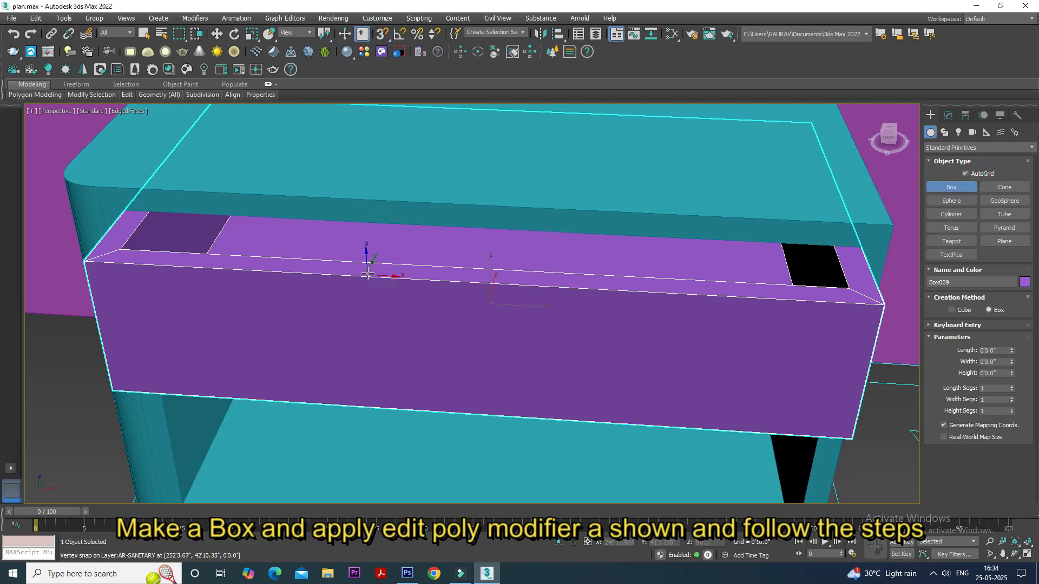
{"action": "left_click_drag", "start_coordinate": [368, 263], "coordinate": [483, 281]}
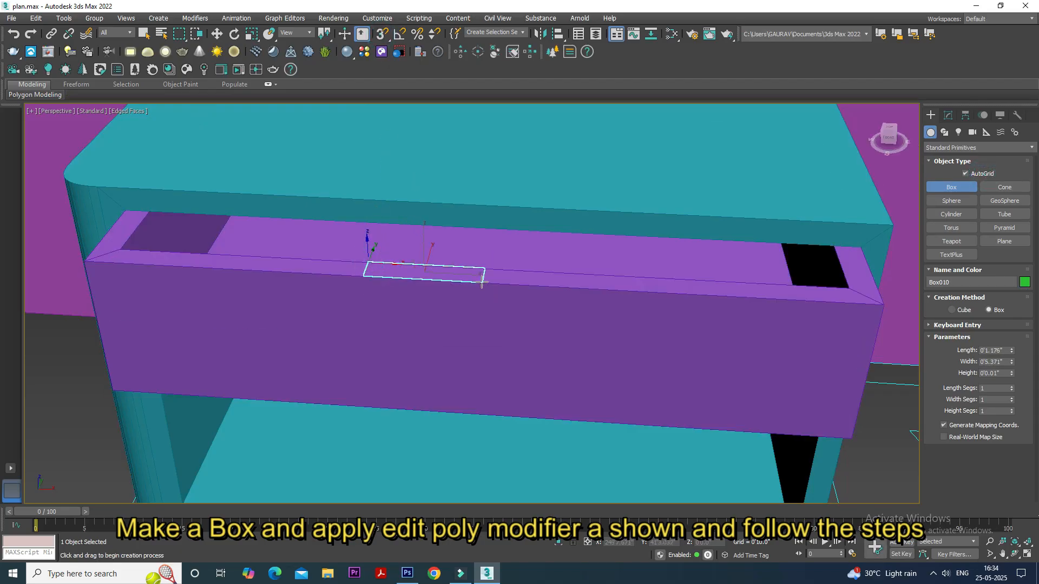
{"action": "left_click", "coordinate": [474, 246]}
{"action": "middle_click_drag", "start_coordinate": [474, 238], "coordinate": [502, 317], "text": "alt"}
{"action": "right_click", "coordinate": [464, 246]}
{"action": "right_click", "coordinate": [433, 284]}
{"action": "right_click", "coordinate": [432, 273]}
{"action": "key", "text": "Delete"}
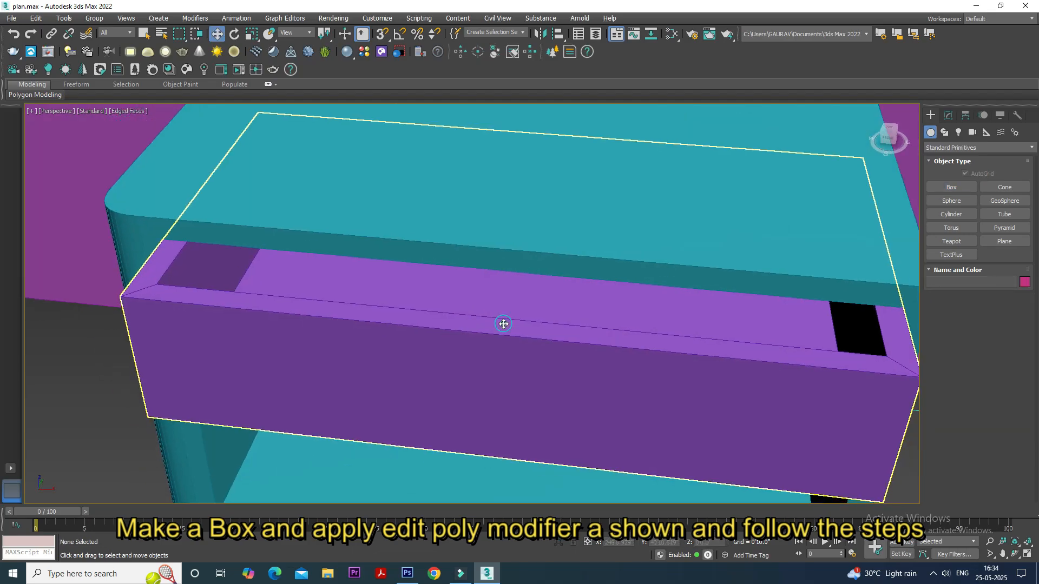
With vertex snapping on, draw a flat box of about 1" by 2'2.7" along the drawer's front rim.
{"action": "left_click", "coordinate": [504, 324]}
{"action": "right_click", "coordinate": [381, 34]}
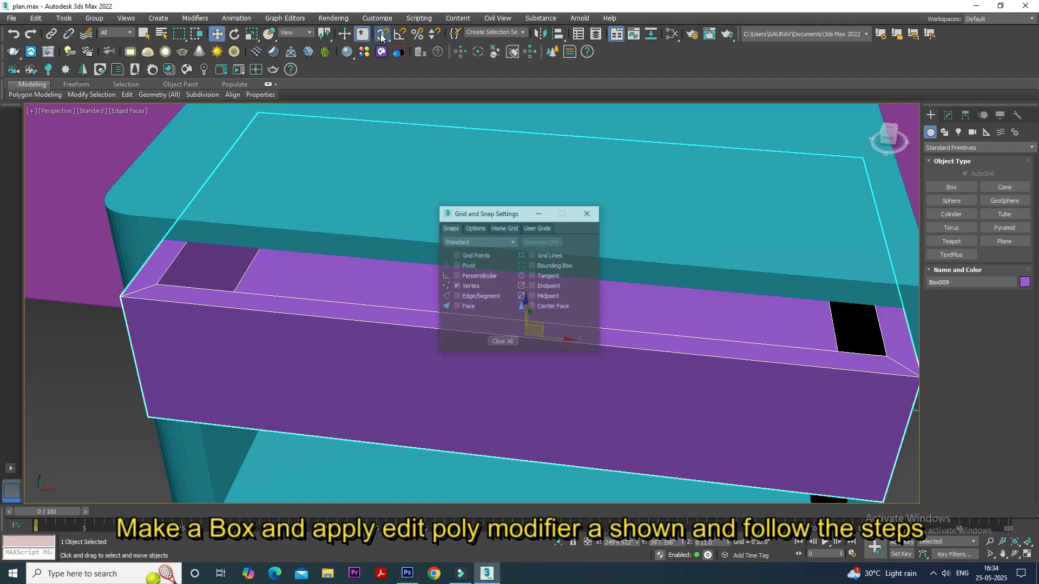
{"action": "left_click", "coordinate": [536, 214]}
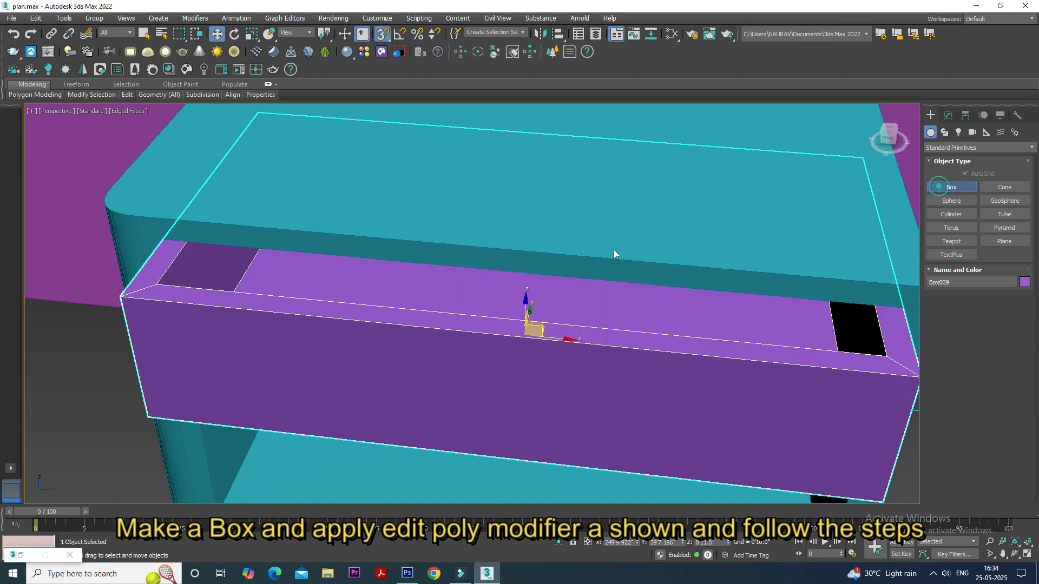
{"action": "left_click_drag", "start_coordinate": [158, 283], "coordinate": [885, 373]}
{"action": "right_click", "coordinate": [889, 318]}
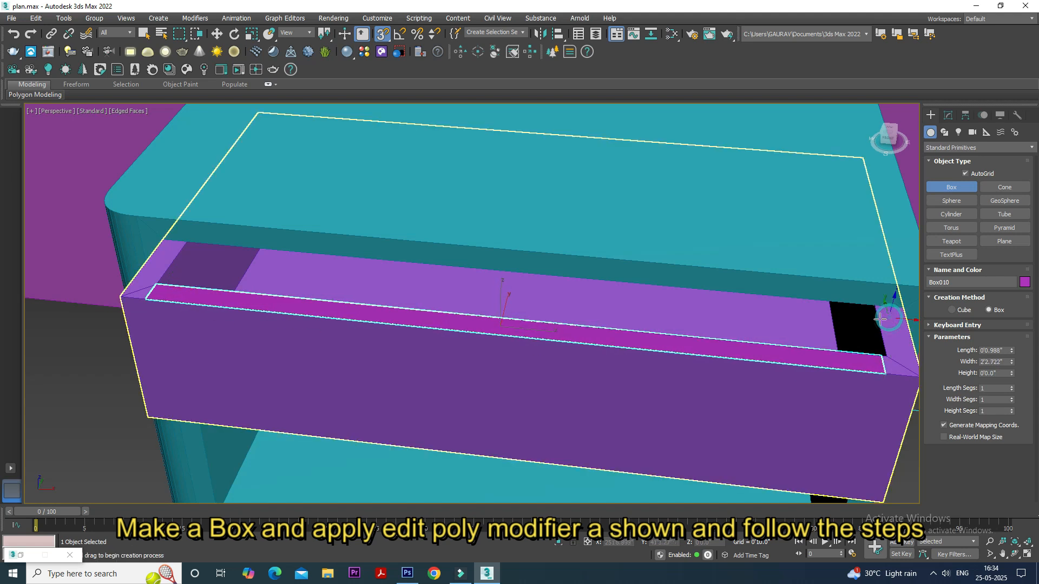
Give the new rim box a height of about 1.17", a width of 4" and 2 width segments.
{"action": "left_click", "coordinate": [944, 132]}
{"action": "left_click", "coordinate": [948, 116]}
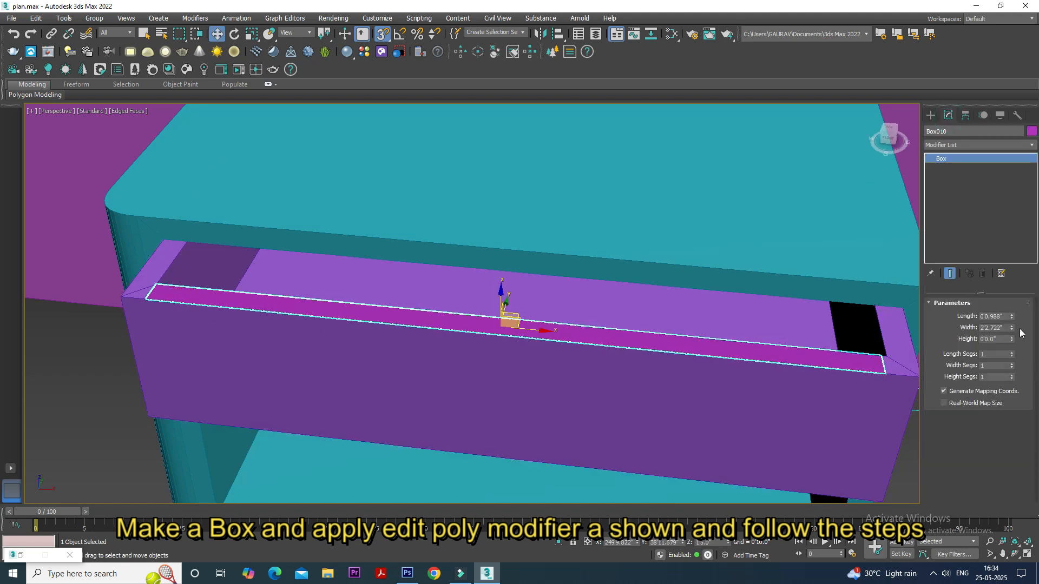
{"action": "mouse_move", "coordinate": [1011, 340]}
{"action": "left_mouse_down"}
{"action": "mouse_move", "coordinate": [1010, 324]}
{"action": "mouse_move", "coordinate": [1010, 347]}
{"action": "left_mouse_up"}
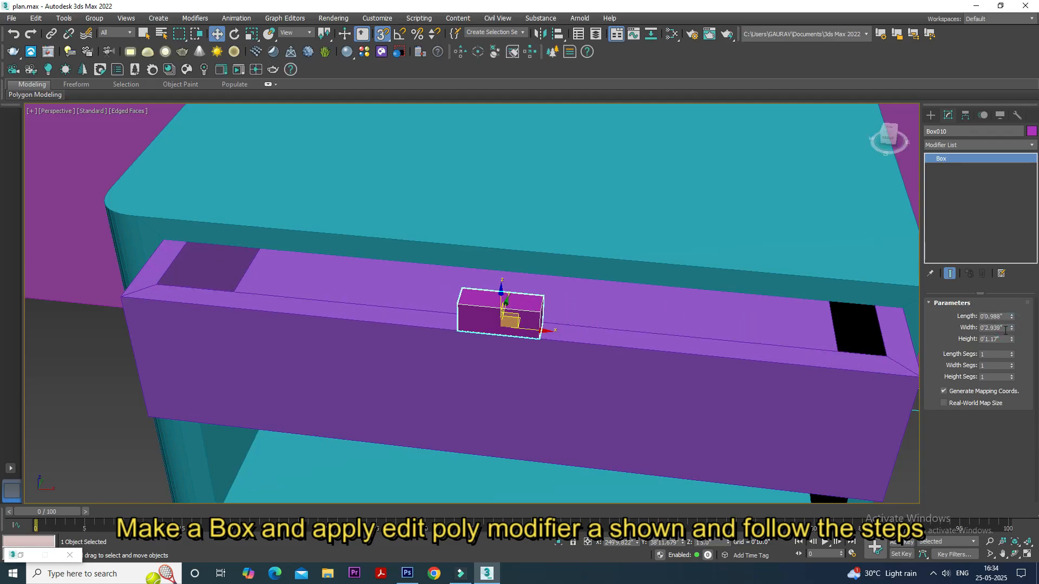
{"action": "type", "text": "4"}
{"action": "key", "text": "Return"}
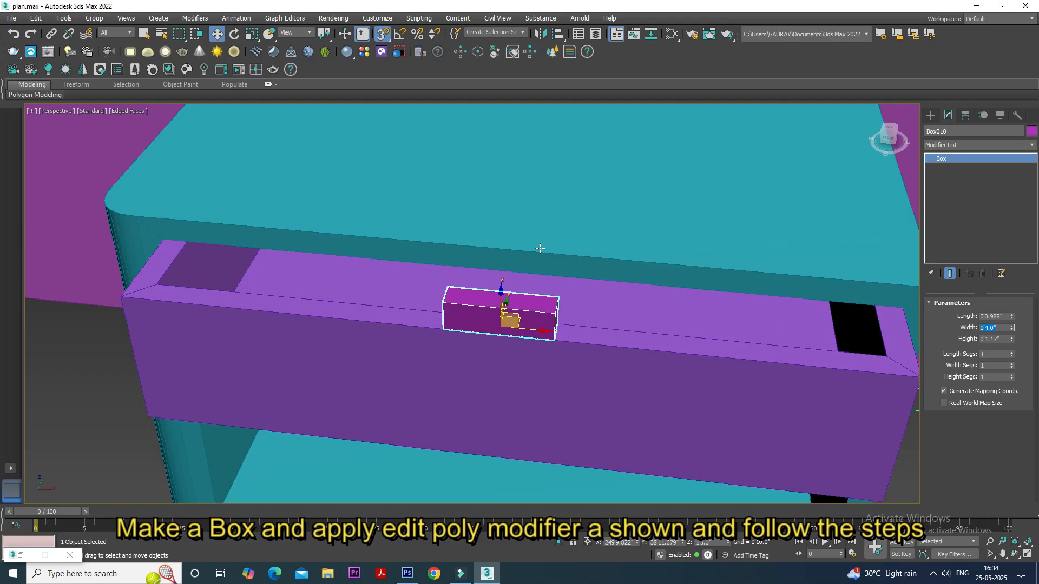
{"action": "middle_click_drag", "start_coordinate": [500, 262], "coordinate": [494, 258], "text": "alt"}
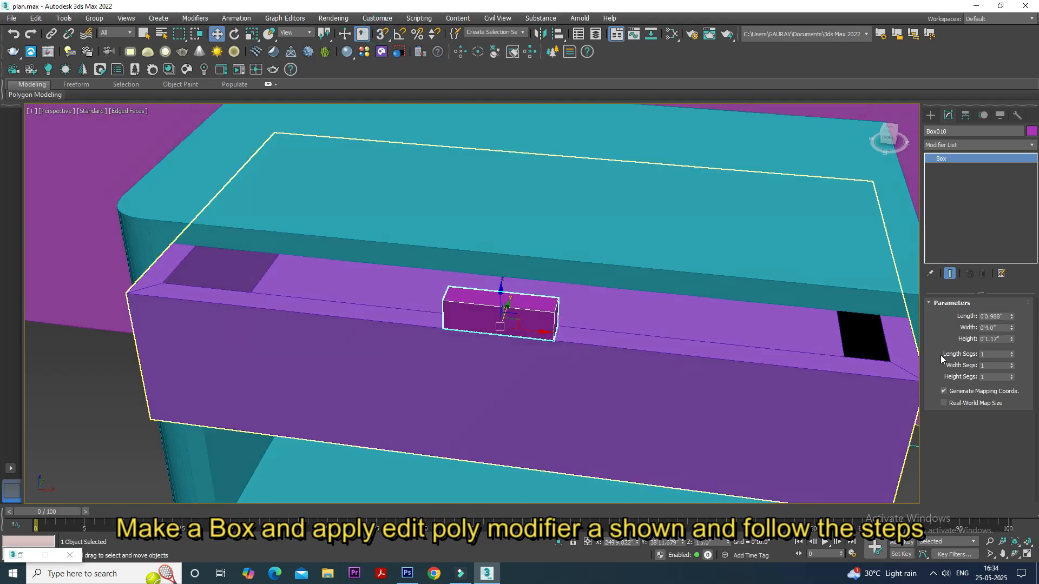
{"action": "left_click", "coordinate": [1011, 363]}
With snapping on, move the small box onto the middle of the drawer's upper front edge.
{"action": "left_click", "coordinate": [658, 373]}
{"action": "middle_click_drag", "start_coordinate": [658, 373], "coordinate": [664, 372], "text": "alt"}
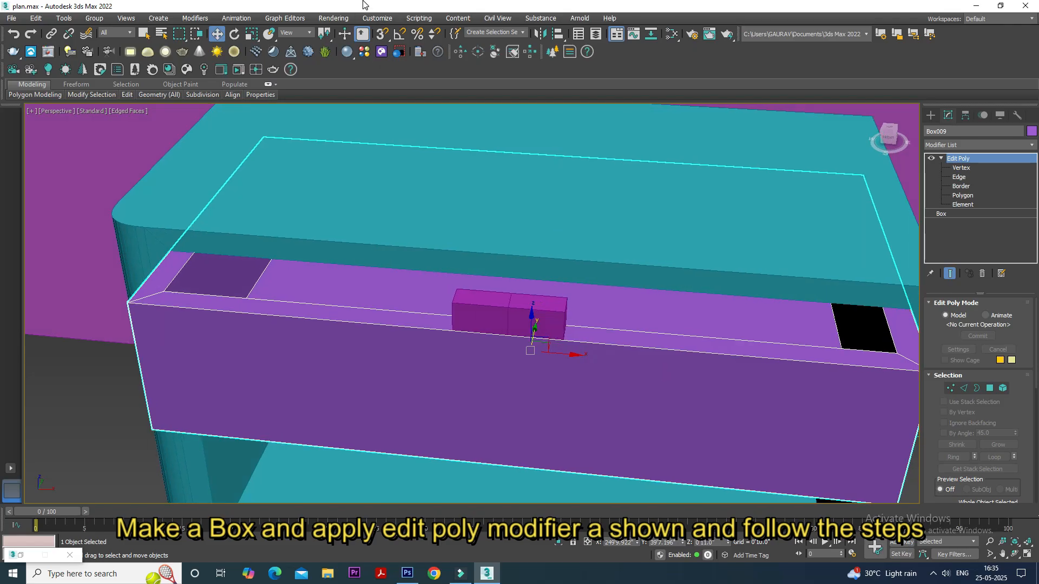
{"action": "left_click", "coordinate": [381, 34]}
{"action": "left_click_drag", "start_coordinate": [527, 331], "coordinate": [545, 344]}
{"action": "left_click", "coordinate": [545, 344]}
{"action": "middle_click_drag", "start_coordinate": [545, 344], "coordinate": [561, 365], "text": "alt"}
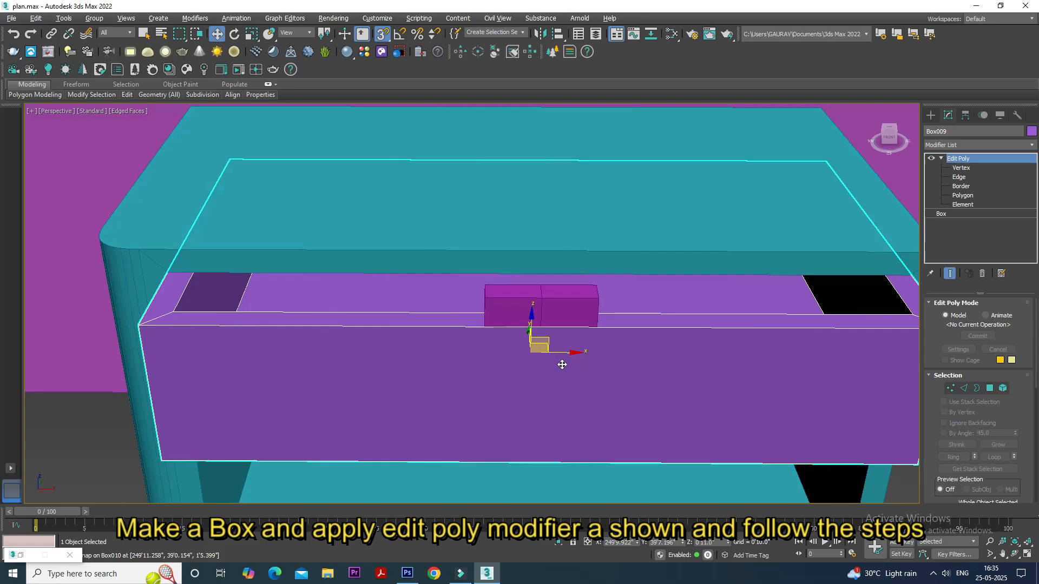
{"action": "right_click", "coordinate": [383, 34]}
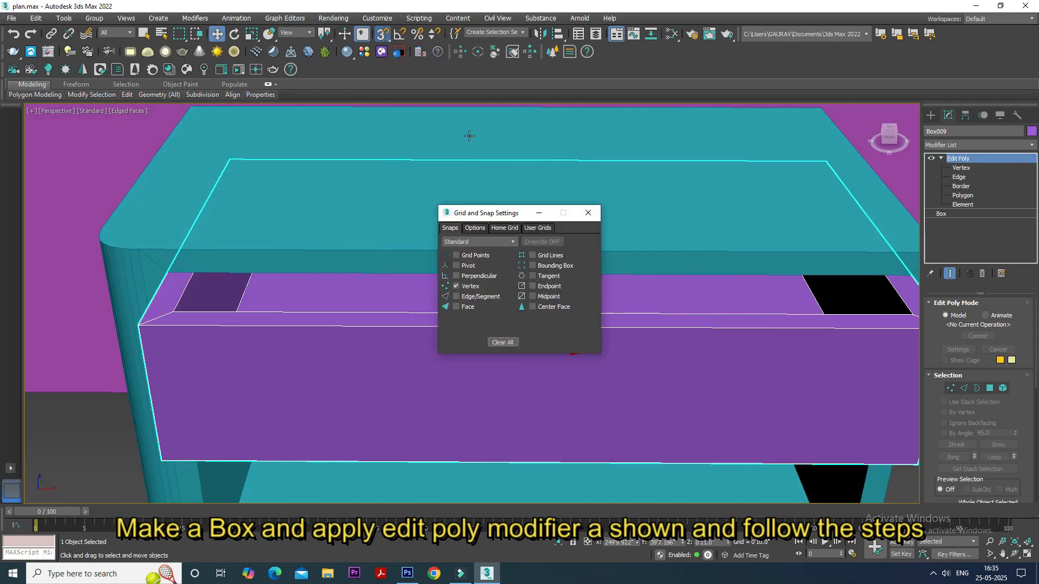
{"action": "left_click", "coordinate": [538, 213]}
{"action": "left_click", "coordinate": [544, 320]}
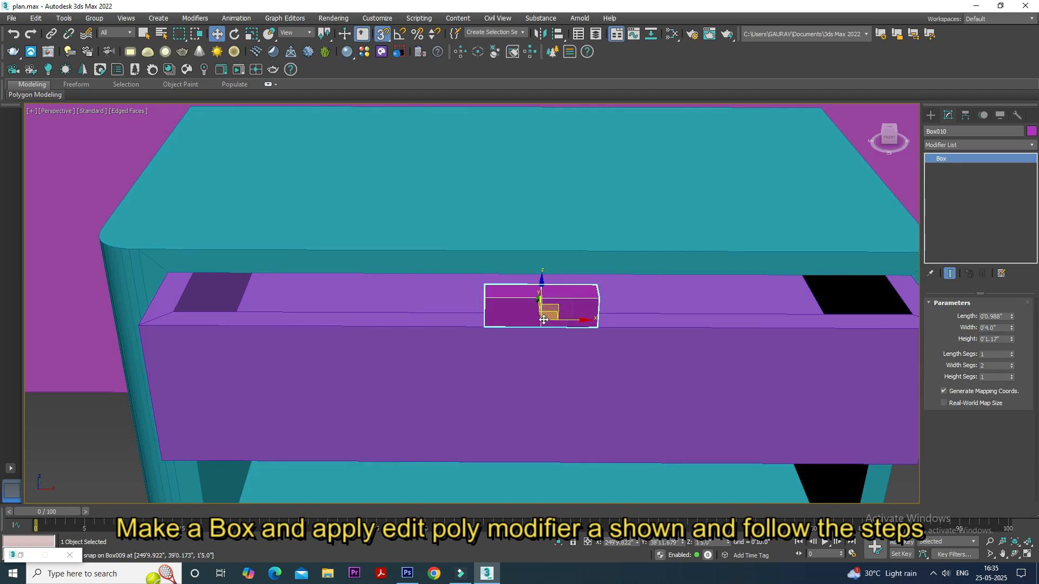
{"action": "mouse_move", "coordinate": [542, 327]}
{"action": "left_mouse_down"}
{"action": "mouse_move", "coordinate": [539, 456]}
{"action": "mouse_move", "coordinate": [552, 350]}
{"action": "mouse_move", "coordinate": [543, 313]}
{"action": "mouse_move", "coordinate": [544, 325]}
{"action": "left_mouse_up"}
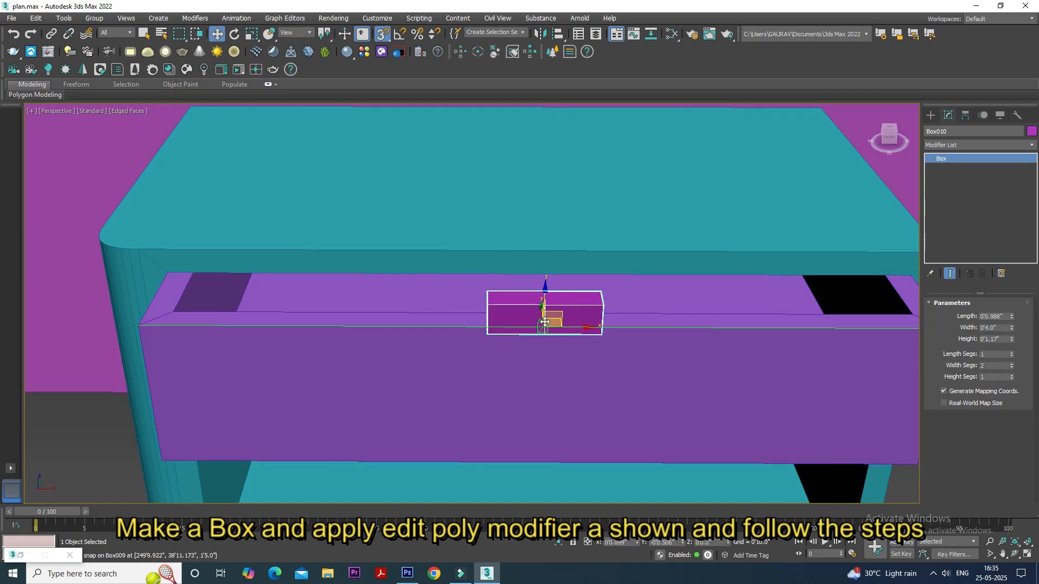
Turn snapping off, shift the small box inward over the front rim and lower it partly into the drawer front.
{"action": "middle_click_drag", "start_coordinate": [570, 332], "coordinate": [644, 331], "text": "alt"}
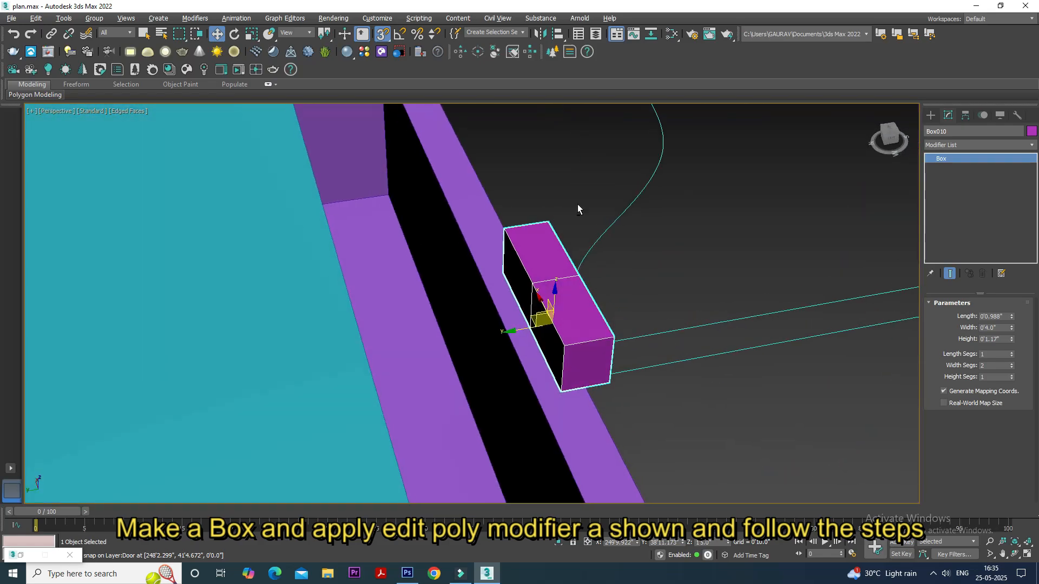
{"action": "left_click", "coordinate": [387, 34]}
{"action": "left_click_drag", "start_coordinate": [526, 328], "coordinate": [504, 335]}
{"action": "middle_click_drag", "start_coordinate": [561, 378], "coordinate": [536, 291], "text": "alt"}
{"action": "left_click_drag", "start_coordinate": [534, 296], "coordinate": [537, 324]}
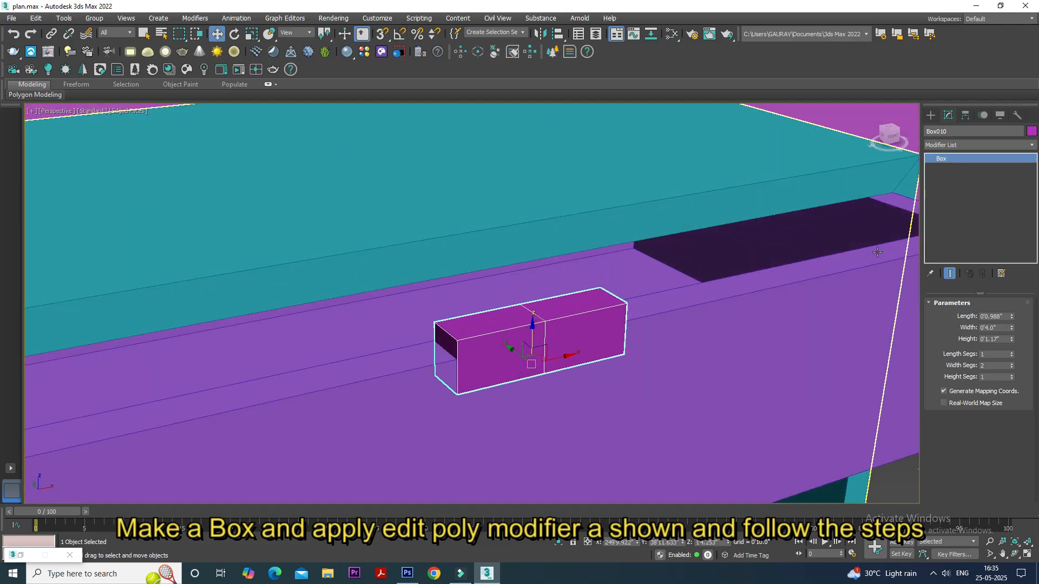
Increase the small box's length so that it cuts through the drawer's front rim.
{"action": "left_click_drag", "start_coordinate": [1010, 316], "coordinate": [1011, 272]}
{"action": "middle_click_drag", "start_coordinate": [795, 373], "coordinate": [758, 386], "text": "alt"}
{"action": "scroll", "coordinate": [677, 351], "scroll_direction": "down", "scroll_amount": 3}
{"action": "middle_click_drag", "start_coordinate": [704, 364], "coordinate": [600, 336], "text": "alt"}
Subtract the small box from the drawer with ProBoolean to cut a notch in the drawer's front rim.
{"action": "left_click", "coordinate": [600, 335]}
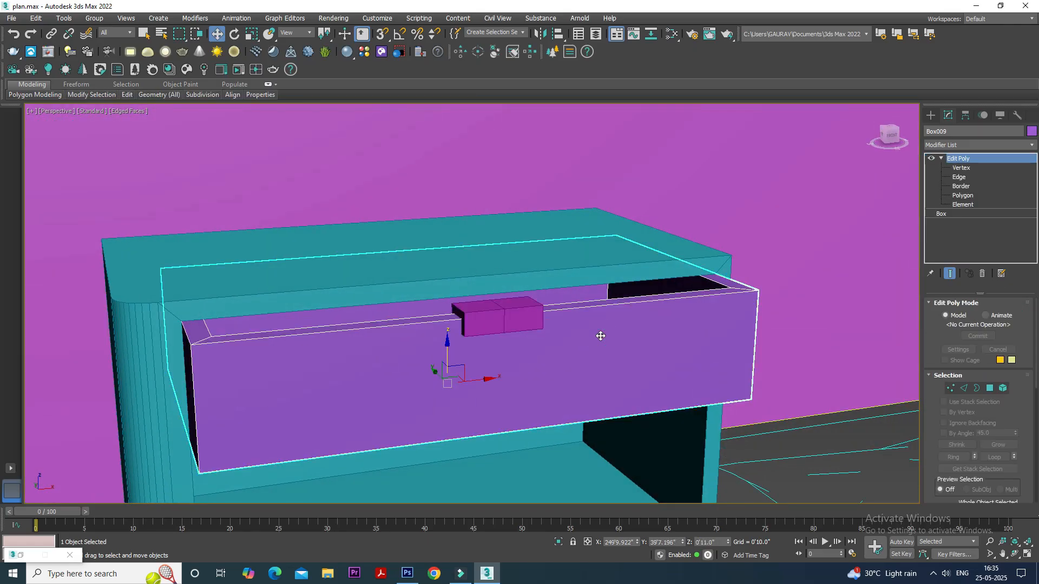
{"action": "left_click", "coordinate": [933, 115]}
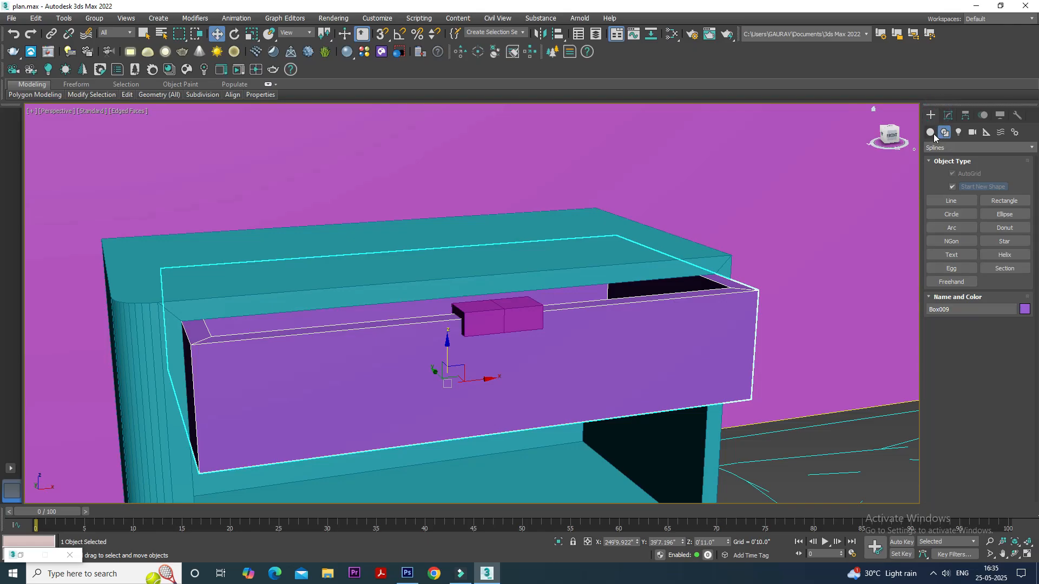
{"action": "left_click", "coordinate": [930, 133]}
{"action": "left_click", "coordinate": [952, 148]}
{"action": "left_click", "coordinate": [946, 171]}
{"action": "left_click", "coordinate": [991, 247]}
{"action": "left_click", "coordinate": [974, 312]}
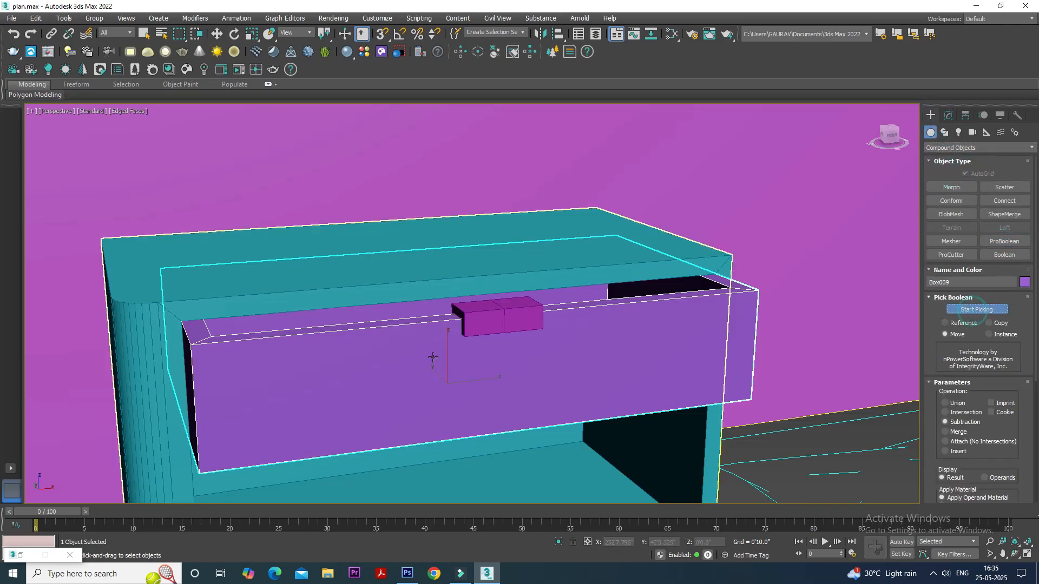
{"action": "left_click", "coordinate": [490, 312]}
{"action": "middle_click_drag", "start_coordinate": [525, 342], "coordinate": [450, 345], "text": "alt"}
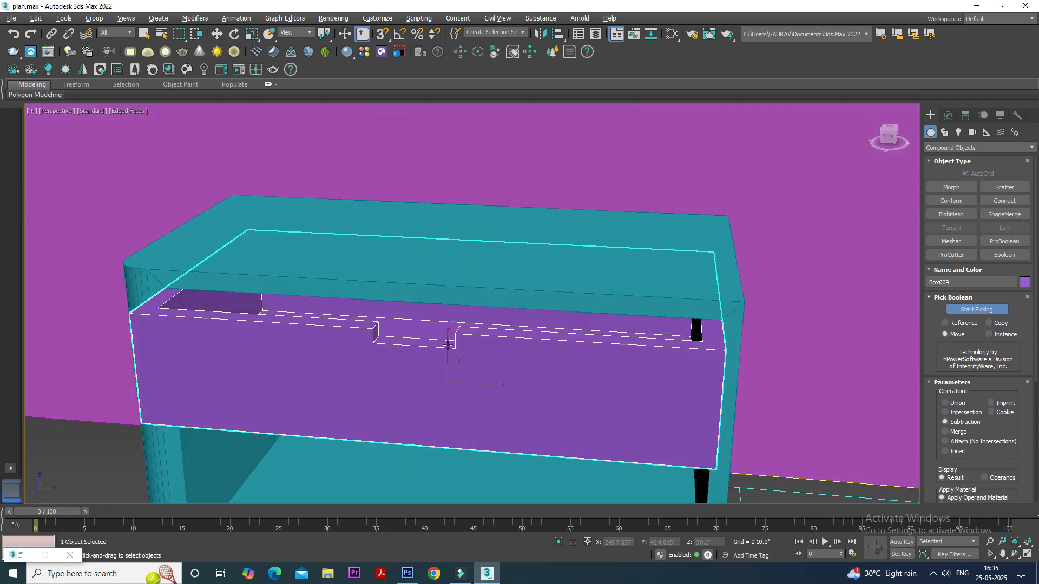
Add an Edit Poly modifier to the notched drawer and select the upper edge on the notch's left side.
{"action": "scroll", "coordinate": [352, 339], "scroll_direction": "up", "scroll_amount": 4}
{"action": "key", "text": "w"}
{"action": "left_click", "coordinate": [948, 115]}
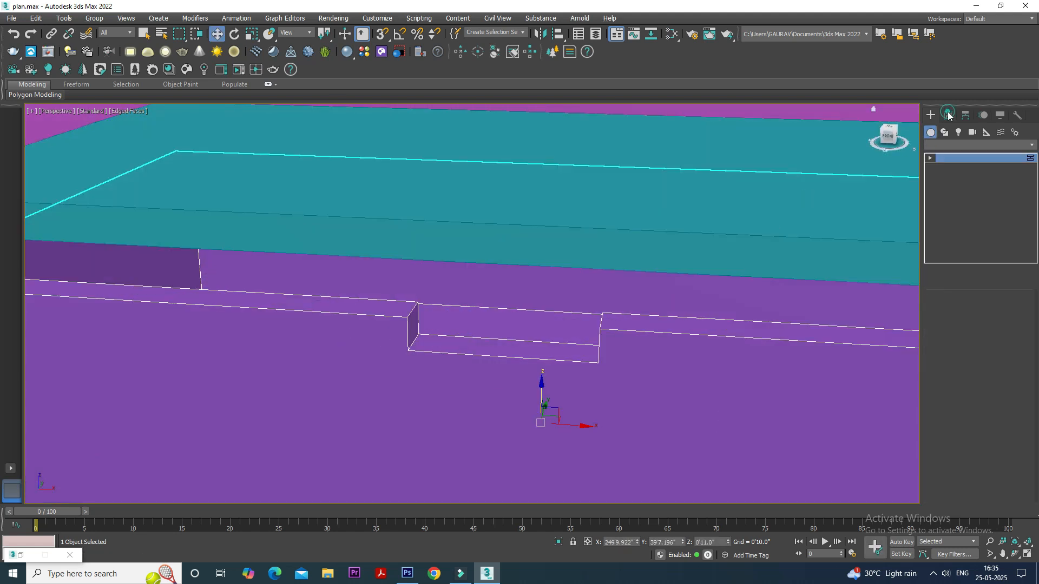
{"action": "left_click", "coordinate": [954, 145]}
{"action": "key", "text": "e"}
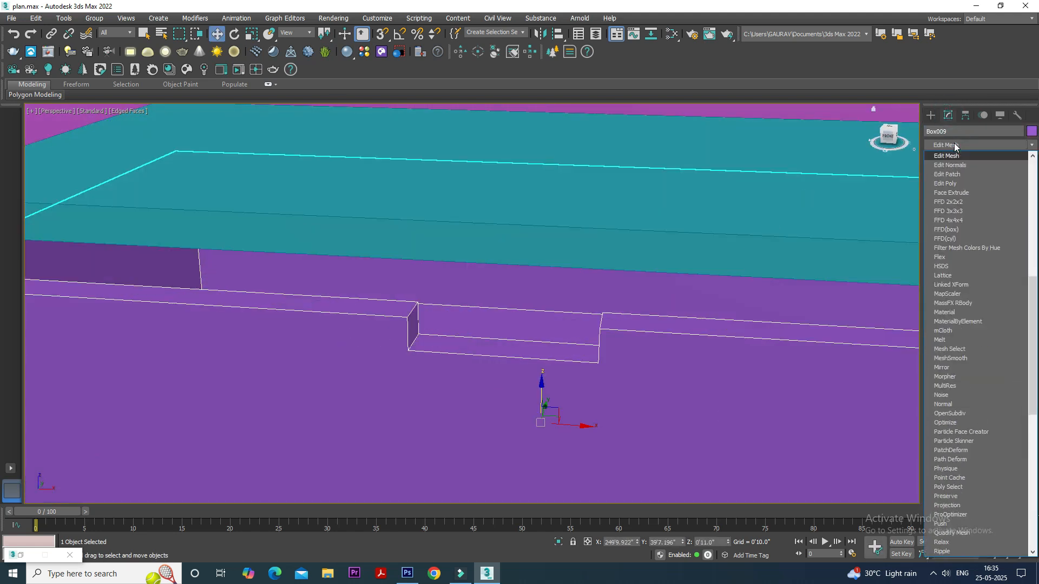
{"action": "left_click", "coordinate": [953, 183]}
{"action": "left_click", "coordinate": [942, 158]}
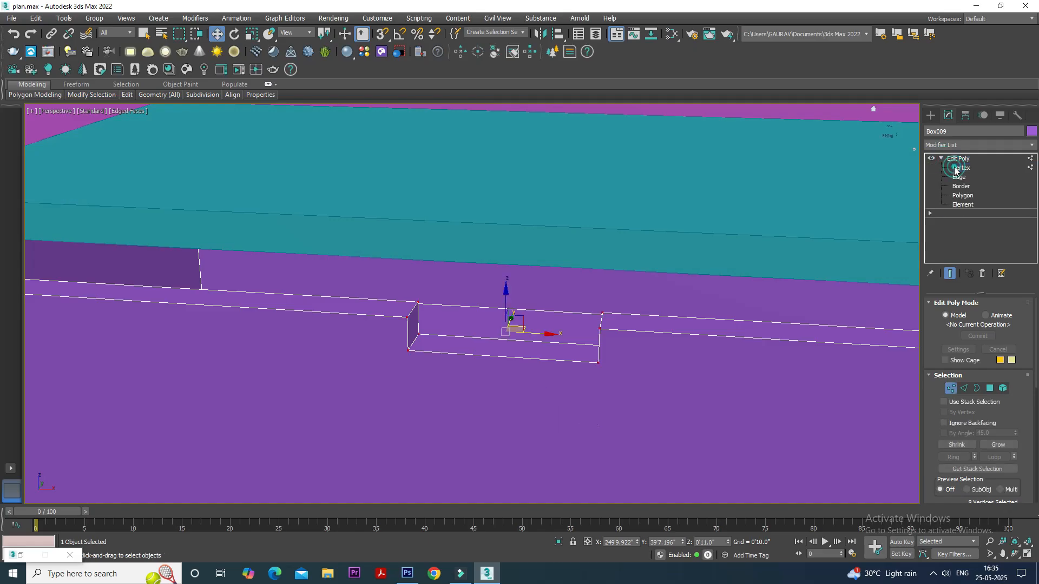
{"action": "left_click", "coordinate": [959, 177]}
{"action": "left_click", "coordinate": [413, 309]}
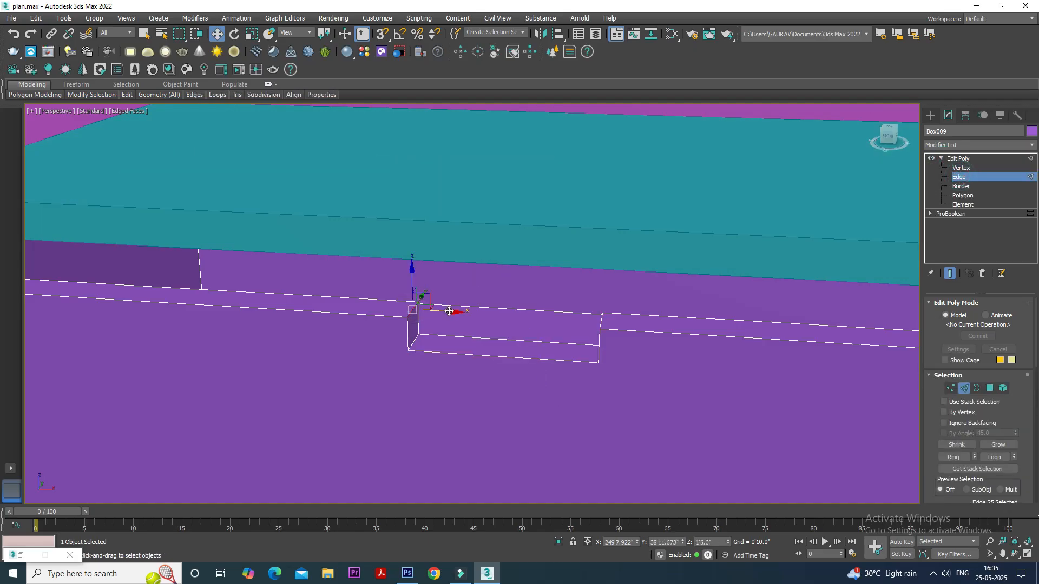
Try to slope the notch's left side by offsetting its upper edge -2" and then 1" along X.
{"action": "right_click", "coordinate": [218, 36]}
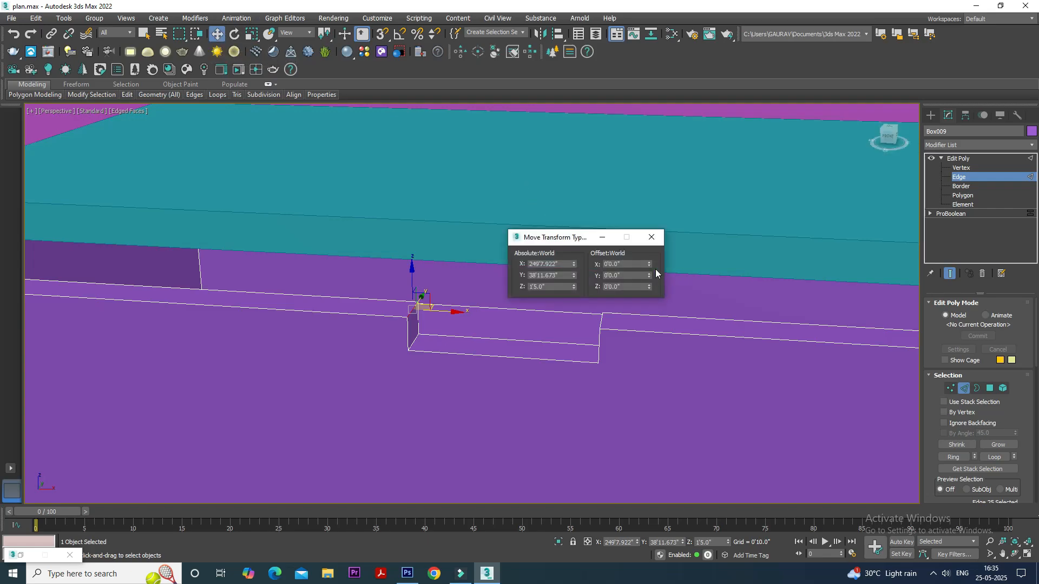
{"action": "left_click", "coordinate": [638, 264]}
{"action": "type", "text": "-2"}
{"action": "key", "text": "Return"}
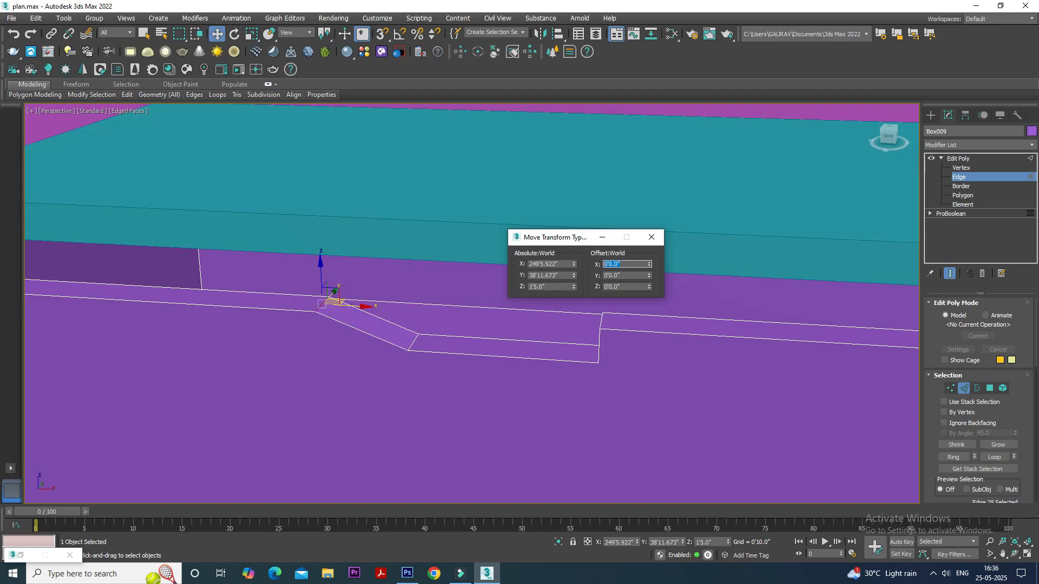
{"action": "type", "text": "1"}
{"action": "key", "text": "Return"}
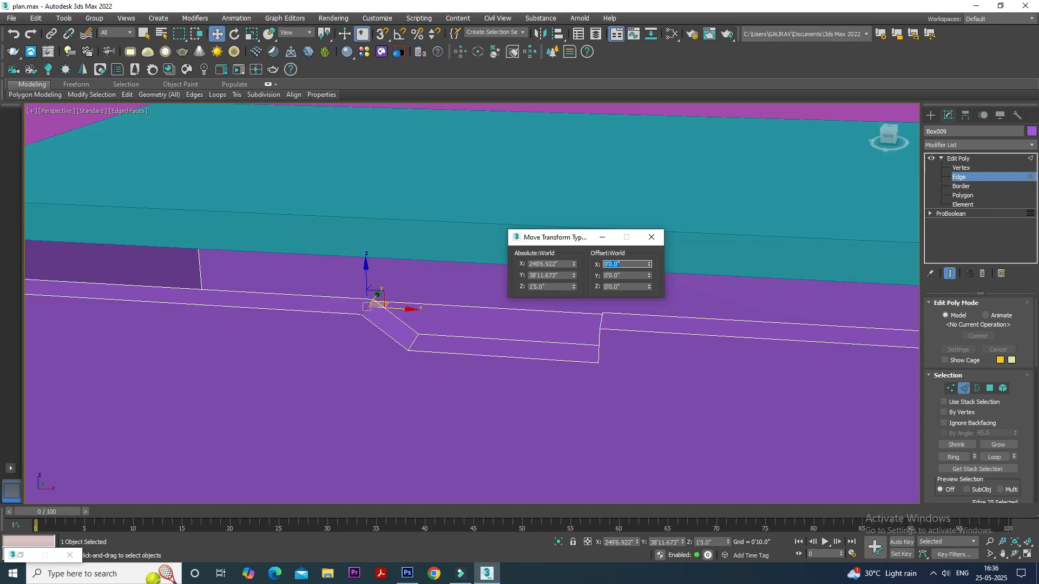
Undo the offsets of the notch's left upper edge.
{"action": "left_click", "coordinate": [654, 239]}
{"action": "left_click", "coordinate": [498, 323]}
{"action": "middle_click_drag", "start_coordinate": [498, 323], "coordinate": [555, 342], "text": "alt"}
{"action": "key", "text": "ctrl+z"}
{"action": "key", "text": "ctrl+z"}
{"action": "key", "text": "ctrl+y"}
{"action": "key", "text": "ctrl+y"}
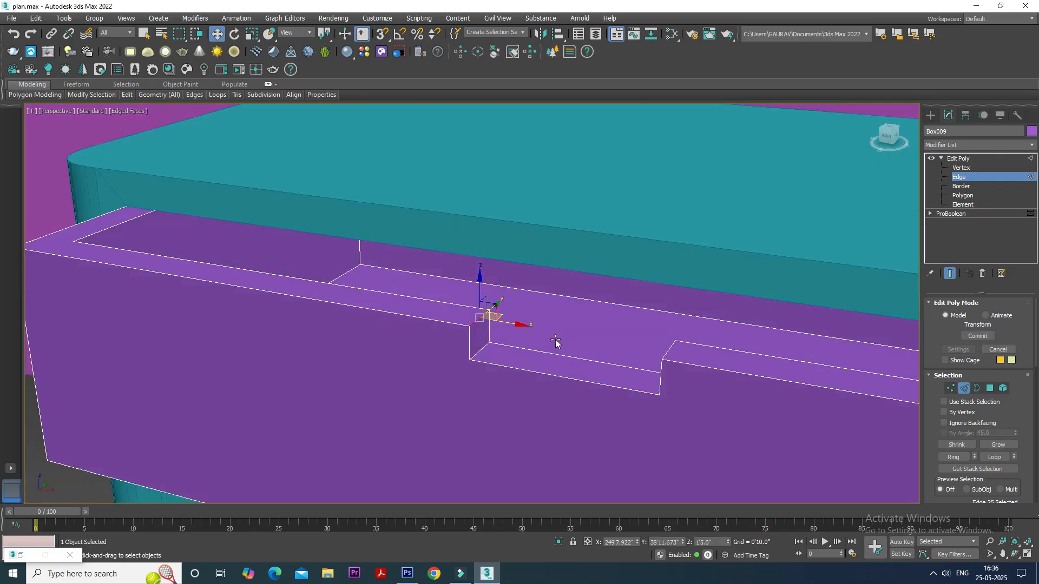
Slope both notch sides outward by offsetting the left upper edge -0.6" and the right upper edge 0.6" along X.
{"action": "right_click", "coordinate": [223, 35]}
{"action": "double_click", "coordinate": [619, 264]}
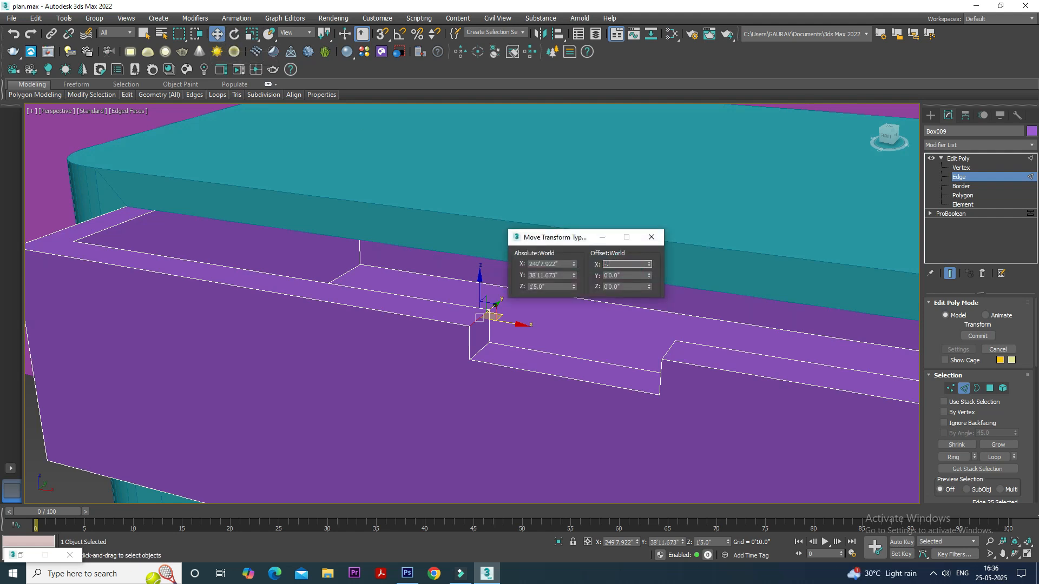
{"action": "key", "text": "Return"}
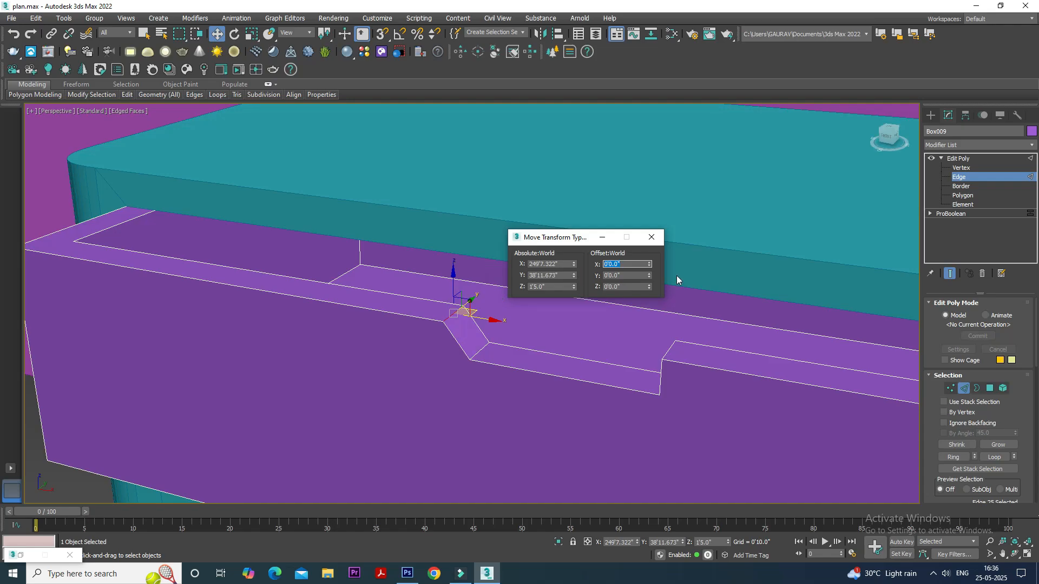
{"action": "left_click", "coordinate": [670, 348]}
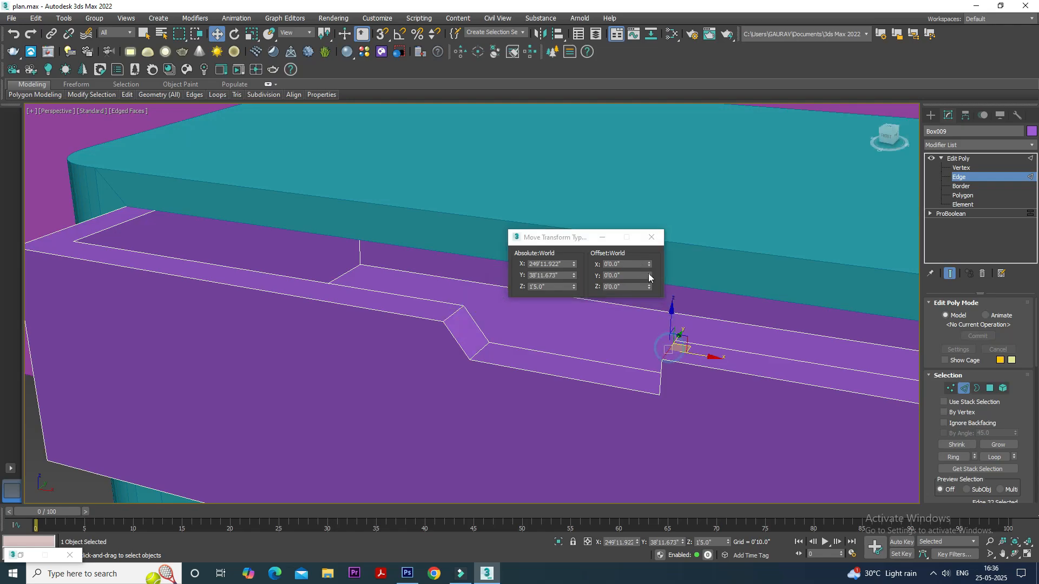
{"action": "double_click", "coordinate": [633, 264]}
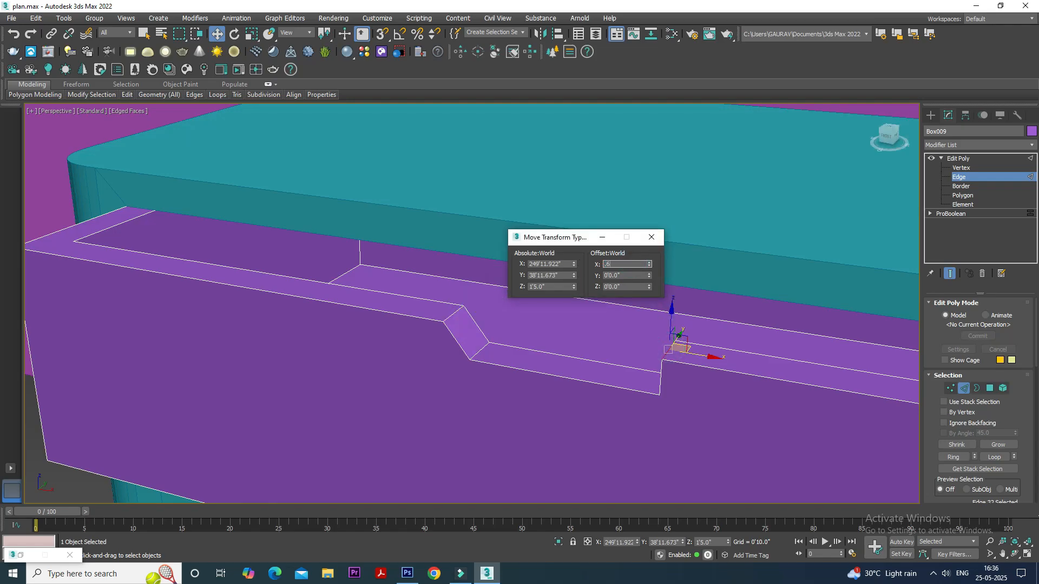
{"action": "type", "text": ".6"}
{"action": "key", "text": "Return"}
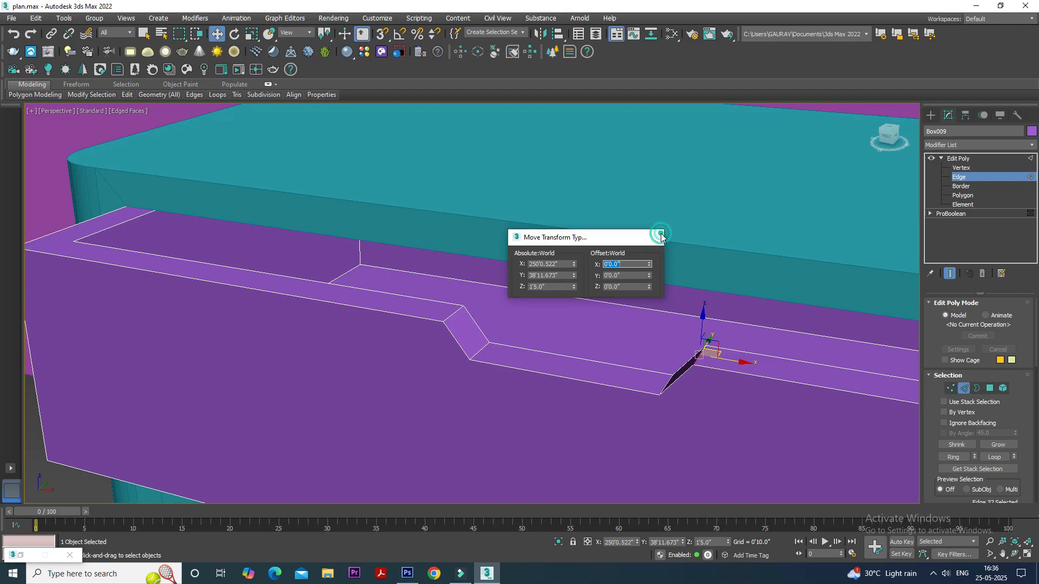
{"action": "left_click", "coordinate": [651, 237]}
{"action": "left_click", "coordinate": [959, 158]}
With snapping on, move the drawer back into the cabinet so that its front corner meets the opening's upper left corner.
{"action": "middle_click_drag", "start_coordinate": [465, 248], "coordinate": [564, 243], "text": "alt"}
{"action": "scroll", "coordinate": [540, 304], "scroll_direction": "down", "scroll_amount": 5}
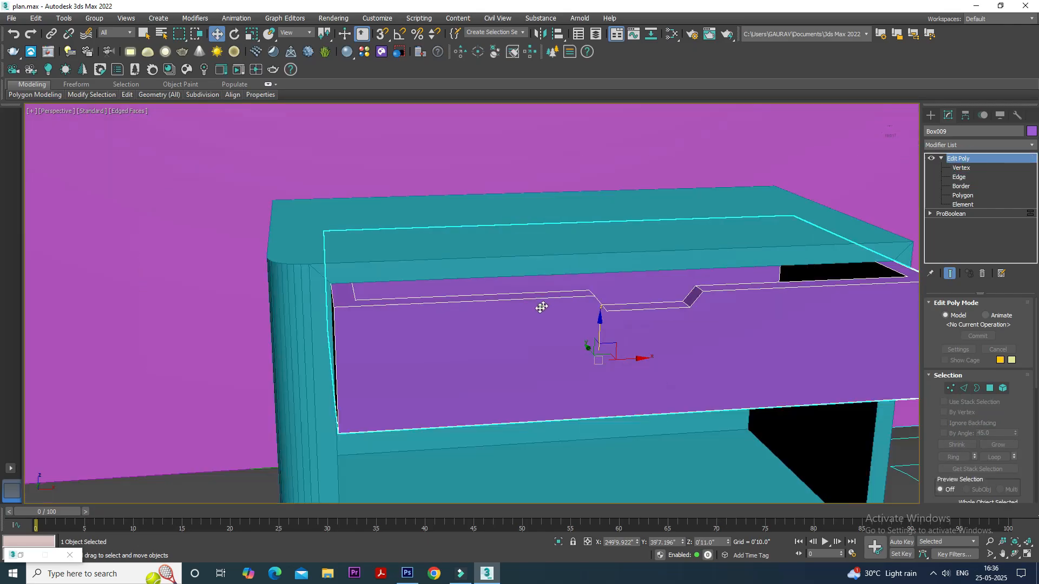
{"action": "scroll", "coordinate": [370, 275], "scroll_direction": "up", "scroll_amount": 6}
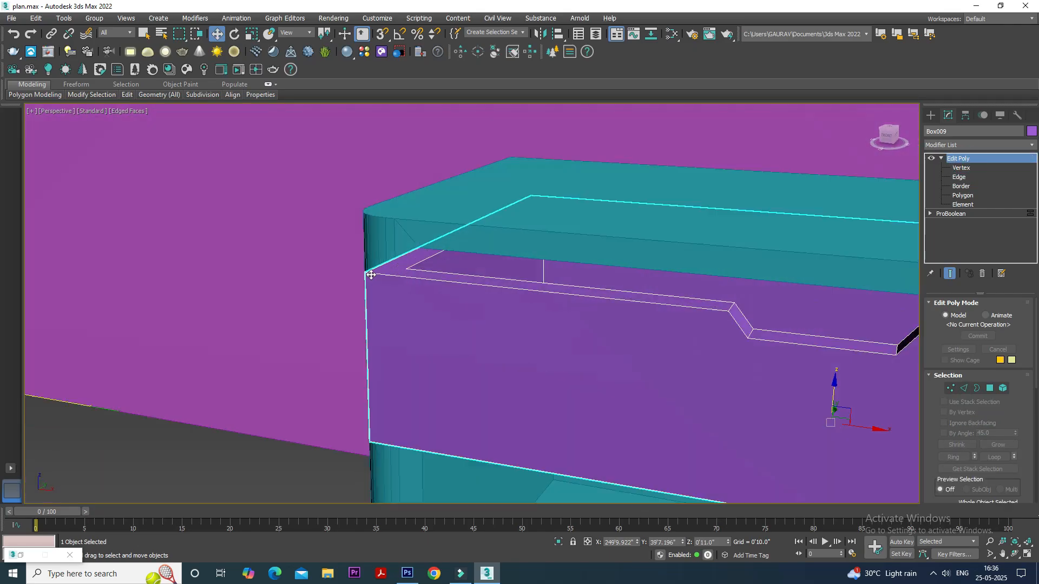
{"action": "left_click", "coordinate": [381, 37]}
{"action": "left_click_drag", "start_coordinate": [366, 276], "coordinate": [420, 251]}
{"action": "scroll", "coordinate": [441, 275], "scroll_direction": "down", "scroll_amount": 3}
{"action": "left_click", "coordinate": [388, 36]}
{"action": "mouse_move", "coordinate": [600, 292]}
{"action": "middle_mouse_down", "text": "alt"}
{"action": "mouse_move", "coordinate": [612, 297]}
{"action": "mouse_move", "coordinate": [589, 290]}
{"action": "middle_mouse_up", "text": "alt"}
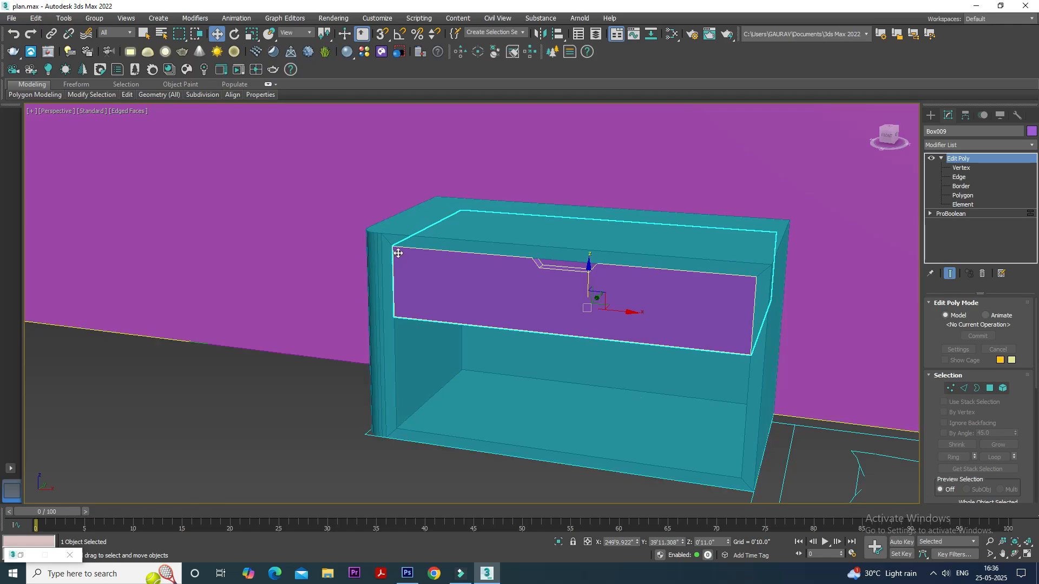
With snapping on, clone the drawer as one instance directly below the original.
{"action": "left_click", "coordinate": [382, 34]}
{"action": "mouse_move", "coordinate": [393, 247]}
{"action": "left_mouse_down", "text": "shift"}
{"action": "mouse_move", "coordinate": [408, 305]}
{"action": "mouse_move", "coordinate": [398, 318]}
{"action": "left_mouse_up", "text": "shift"}
{"action": "left_click", "coordinate": [479, 265]}
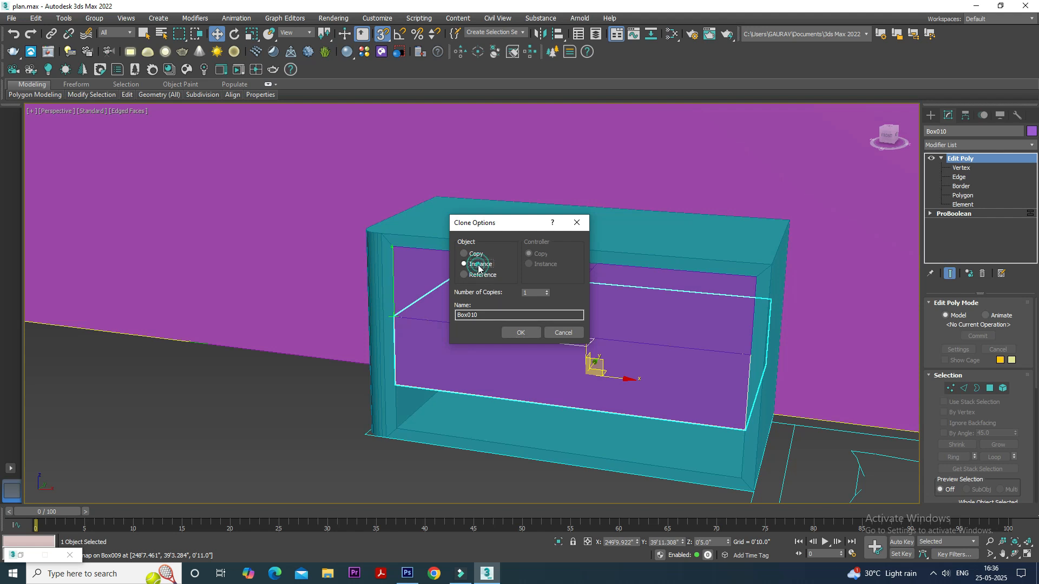
{"action": "left_click", "coordinate": [511, 333]}
Clear the selection and examine the side table with its two stacked drawers from several angles.
{"action": "mouse_move", "coordinate": [495, 329]}
{"action": "middle_mouse_down", "text": "alt"}
{"action": "mouse_move", "coordinate": [461, 303]}
{"action": "mouse_move", "coordinate": [545, 317]}
{"action": "mouse_move", "coordinate": [513, 279]}
{"action": "mouse_move", "coordinate": [487, 297]}
{"action": "mouse_move", "coordinate": [499, 304]}
{"action": "mouse_move", "coordinate": [398, 189]}
{"action": "middle_mouse_up", "text": "alt"}
{"action": "middle_click_drag", "start_coordinate": [455, 206], "coordinate": [416, 302], "text": "alt"}
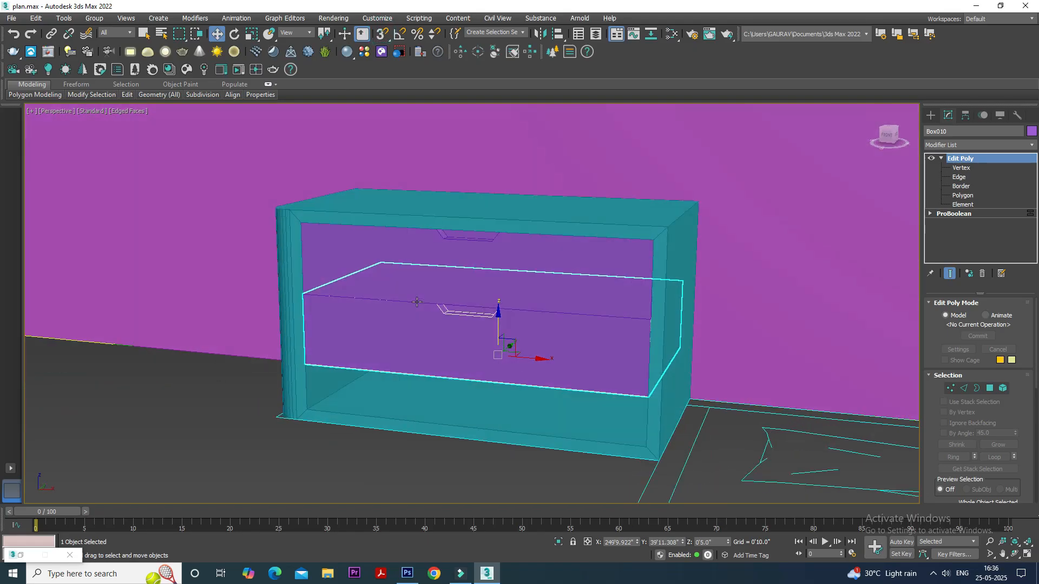
{"action": "middle_click_drag", "start_coordinate": [479, 336], "coordinate": [401, 313], "text": "alt"}
{"action": "left_click", "coordinate": [601, 459]}
{"action": "scroll", "coordinate": [414, 270], "scroll_direction": "down", "scroll_amount": 3}
{"action": "scroll", "coordinate": [455, 300], "scroll_direction": "up", "scroll_amount": 3}
{"action": "scroll", "coordinate": [324, 298], "scroll_direction": "up", "scroll_amount": 2}
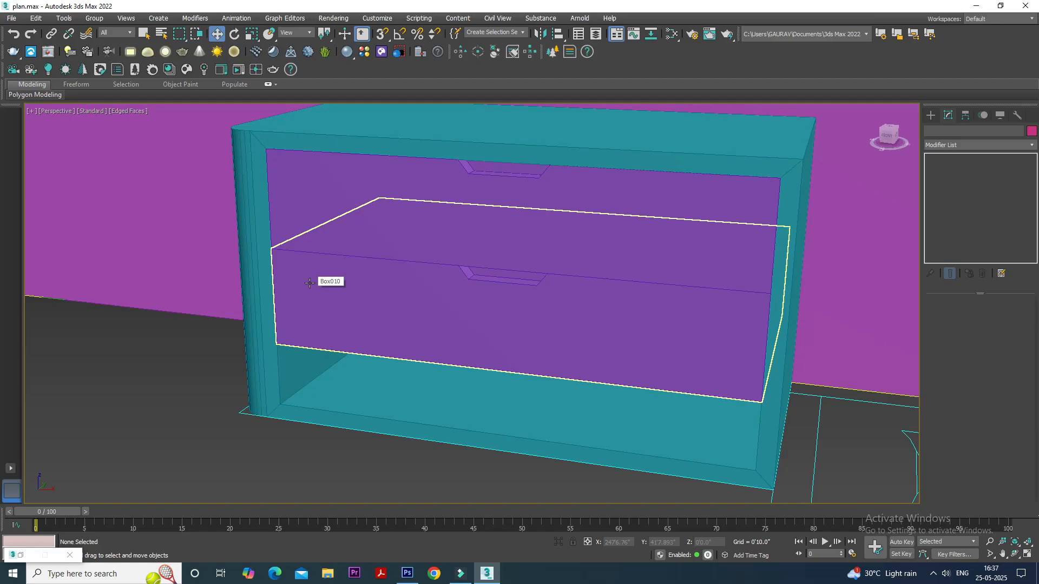
{"action": "middle_click_drag", "start_coordinate": [319, 279], "coordinate": [317, 306], "text": "alt"}
{"action": "scroll", "coordinate": [304, 310], "scroll_direction": "down", "scroll_amount": 3}
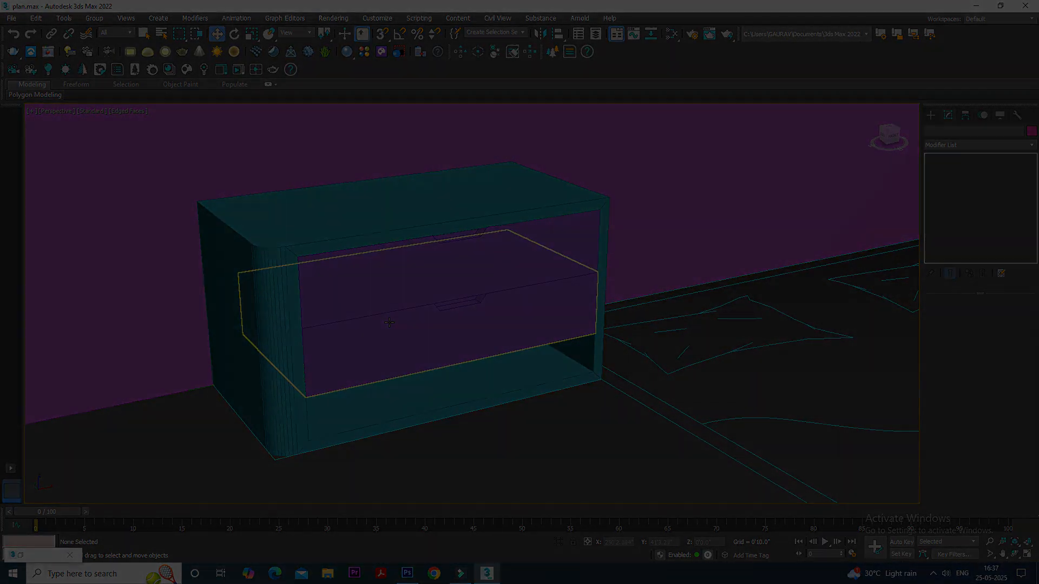